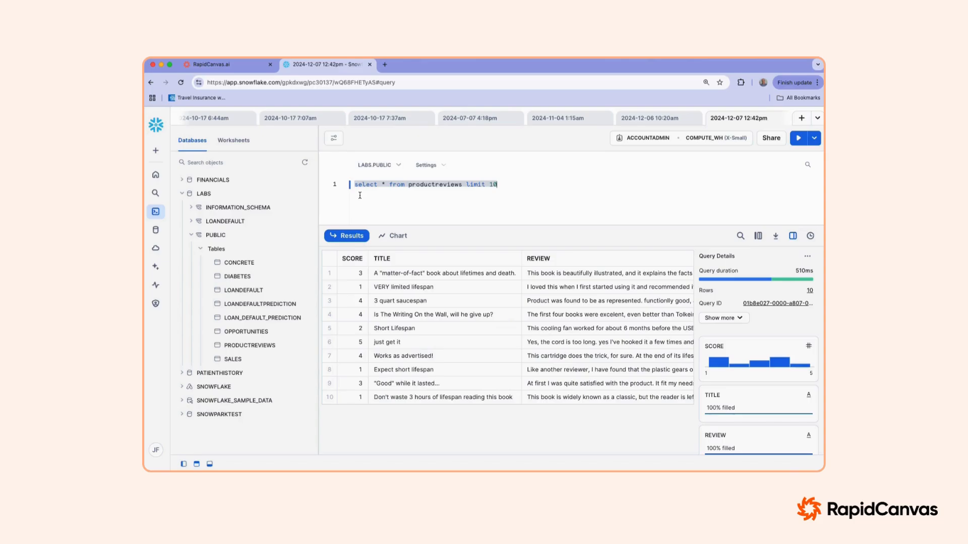
Step: Switch to RapidCanvas and start a new dataset in the retail review sentiment analysis project with Snowflake as its source
click(226, 71)
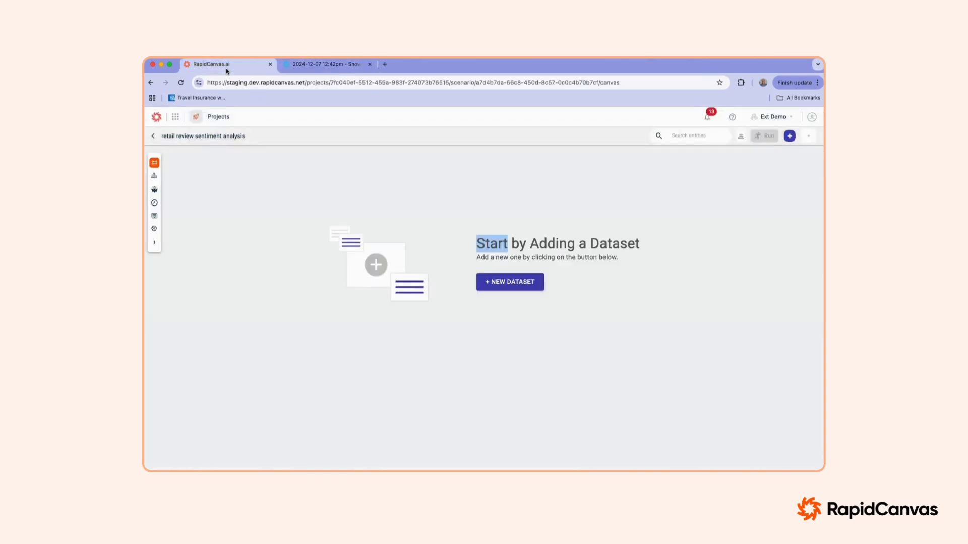
click(506, 283)
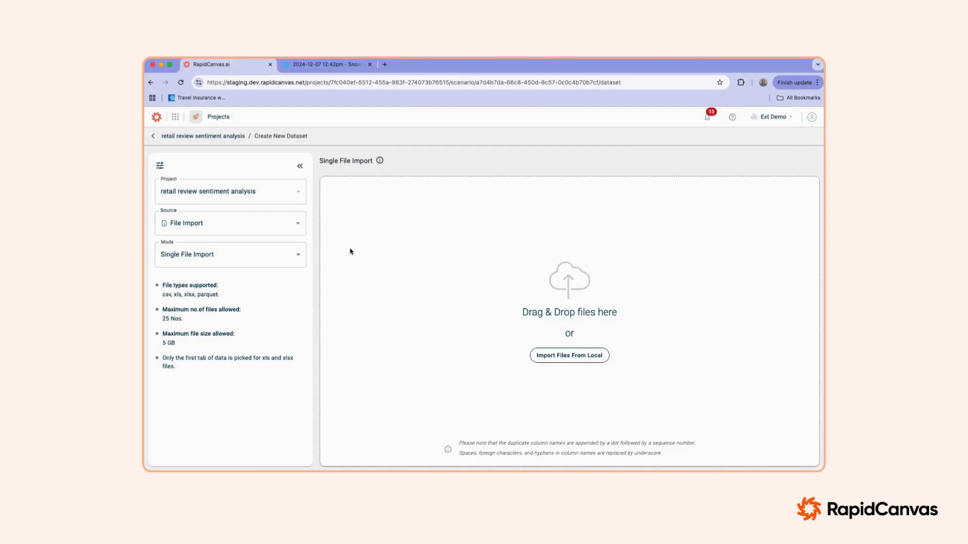
click(297, 224)
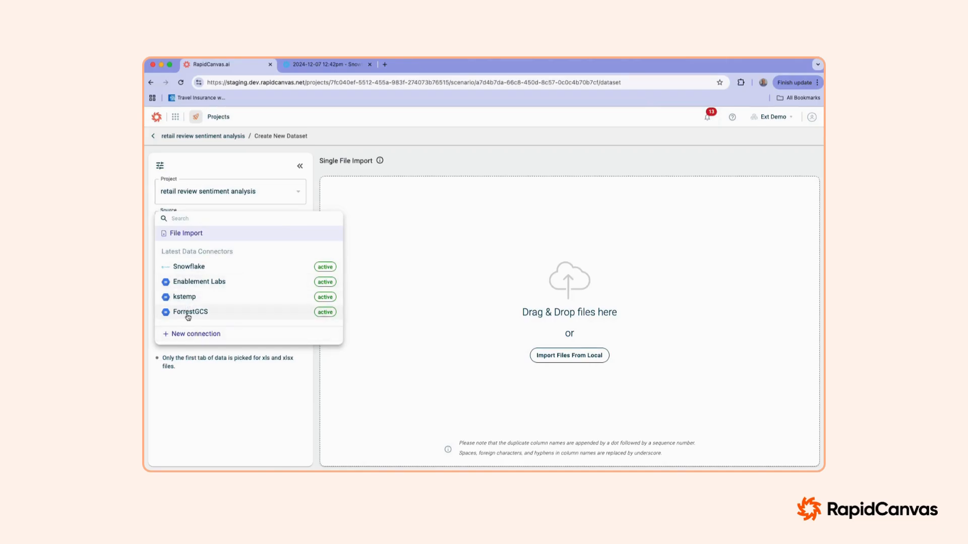
click(190, 267)
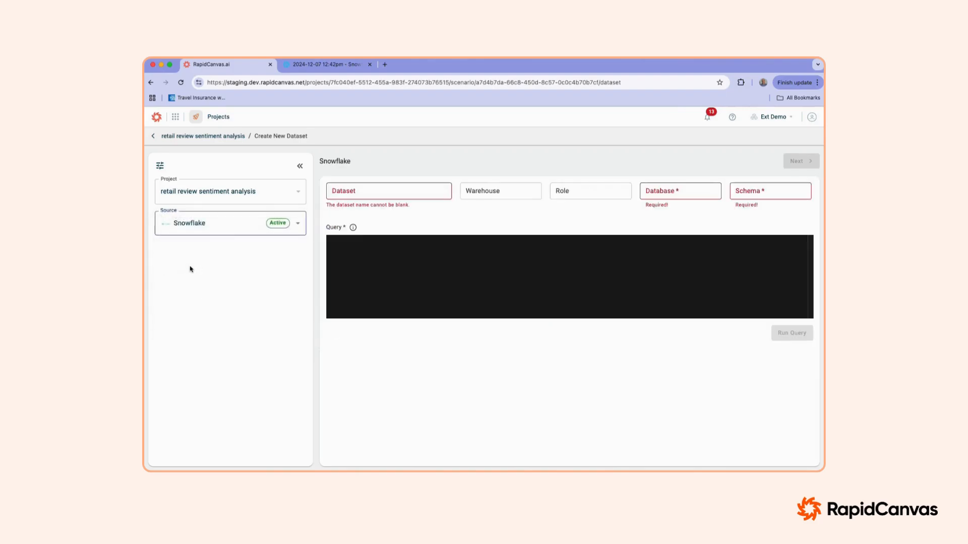
Step: Name the dataset "product reviews" and set warehouse COMPUTE_WH, role ACCOUNTADMIN, database labs and schema public
click(356, 192)
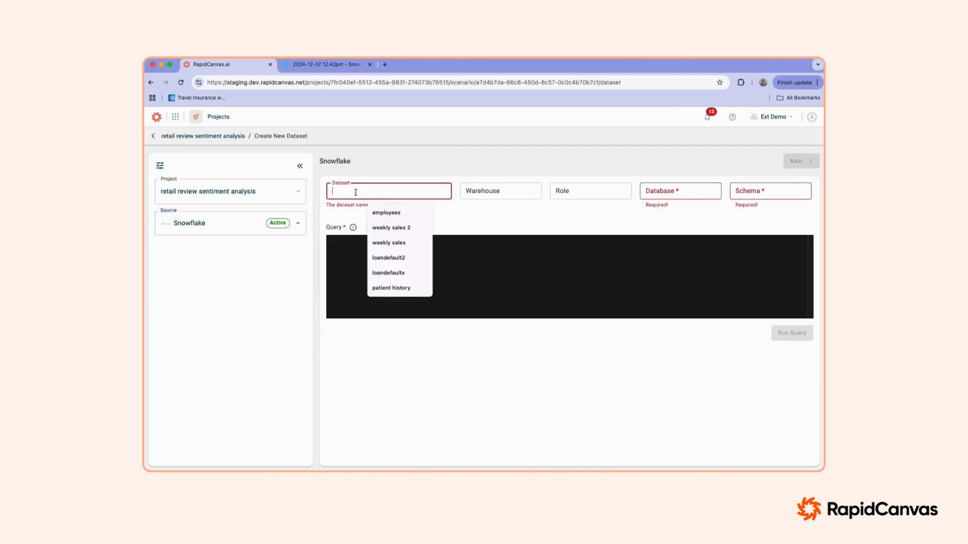
text(produc)
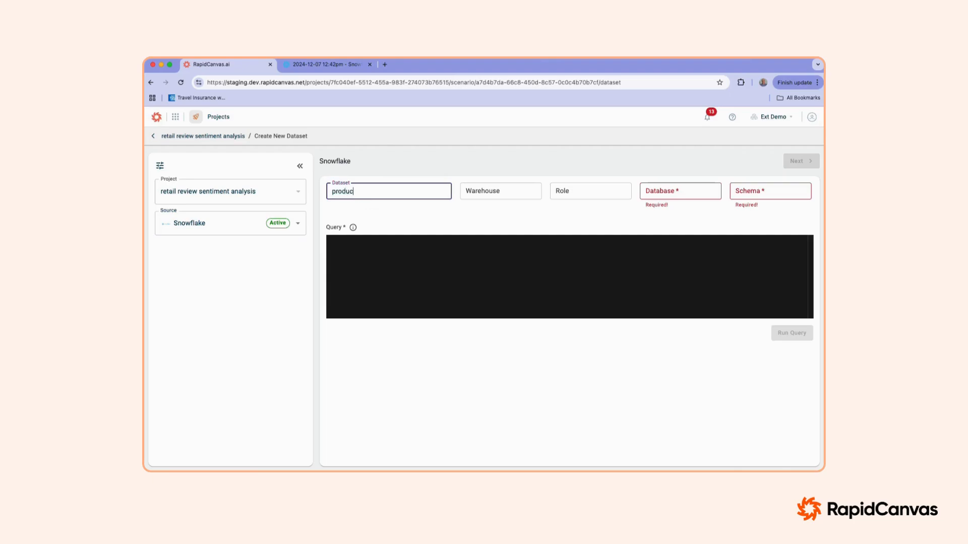
text(t reviews)
click(484, 191)
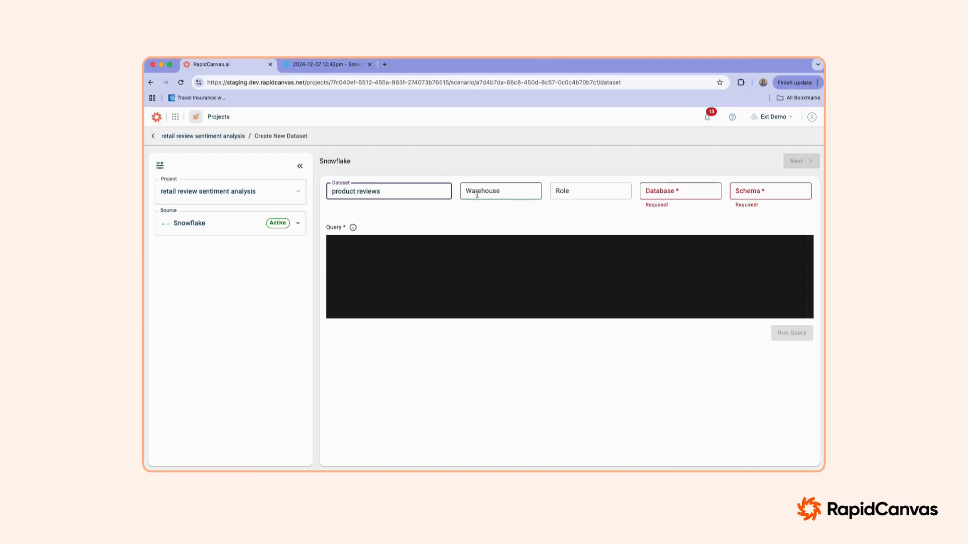
click(505, 214)
click(569, 192)
click(588, 211)
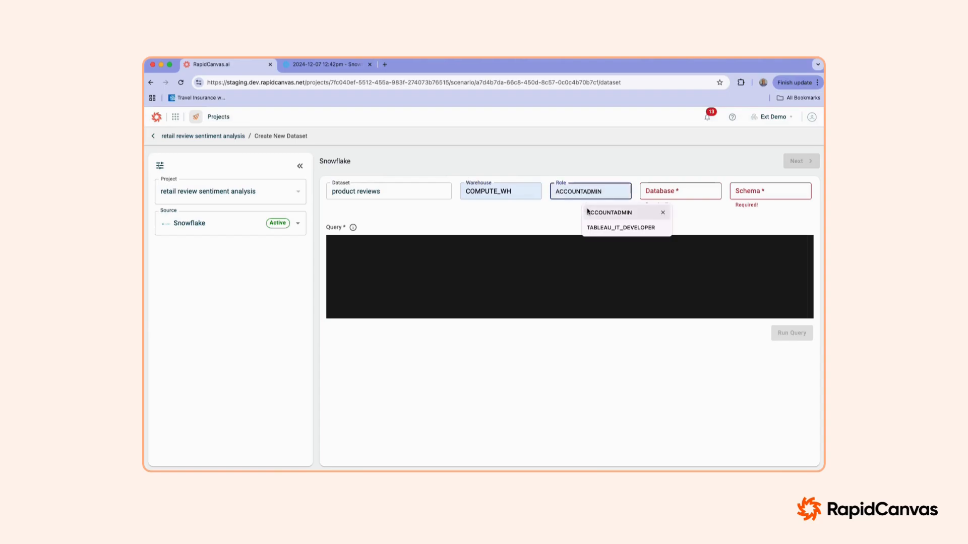
click(656, 190)
click(682, 212)
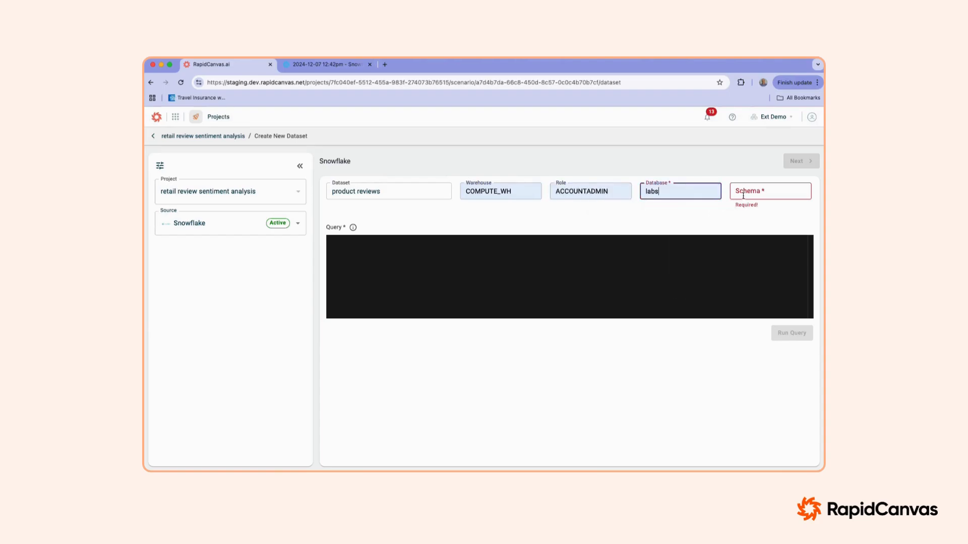
click(746, 191)
click(765, 213)
Step: Run the query "select * from productreviews" and finish creating the dataset from its result
click(467, 235)
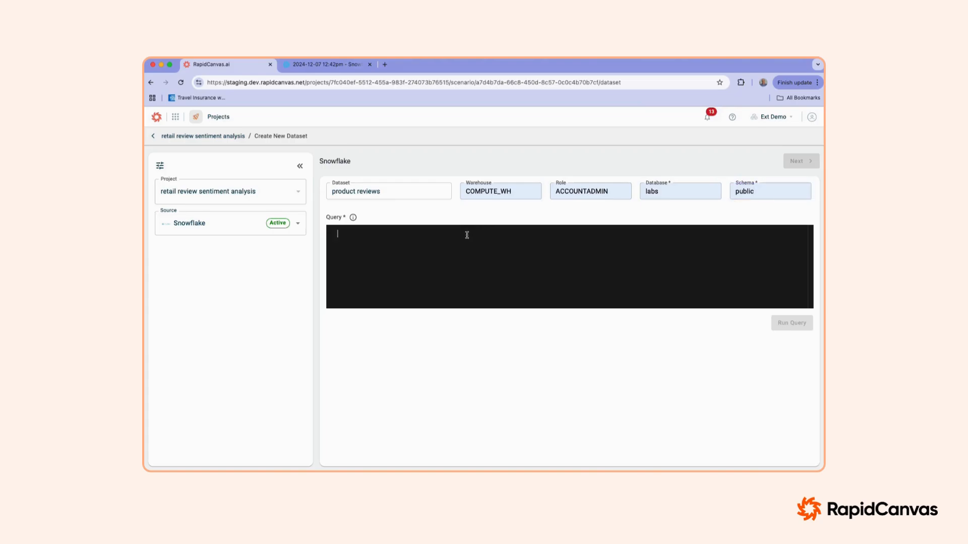
text(select * from product reviews)
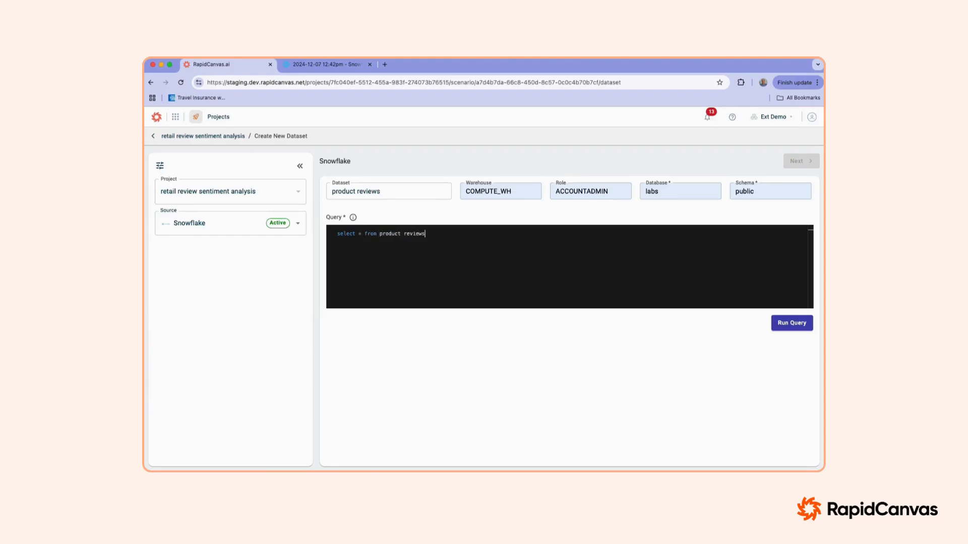
key(BackSpace)
click(793, 328)
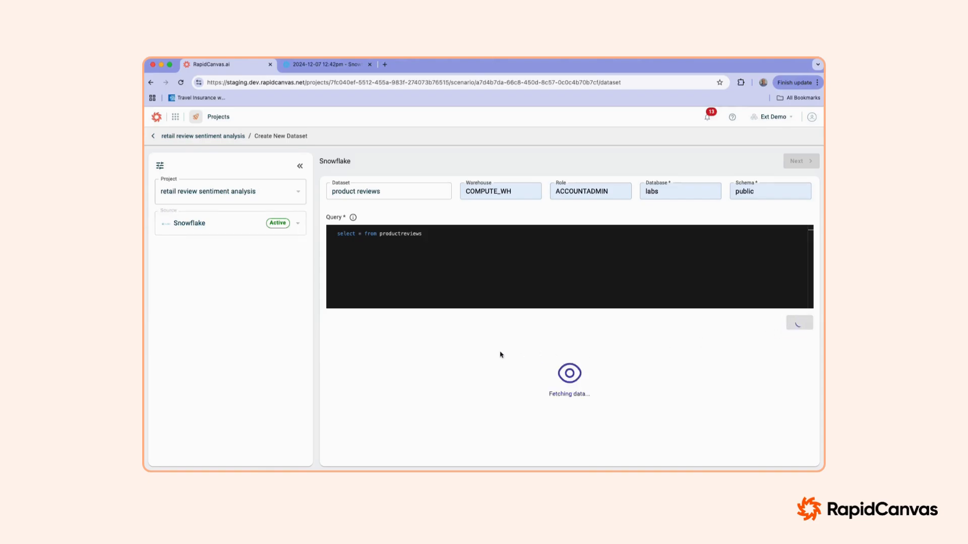
click(801, 161)
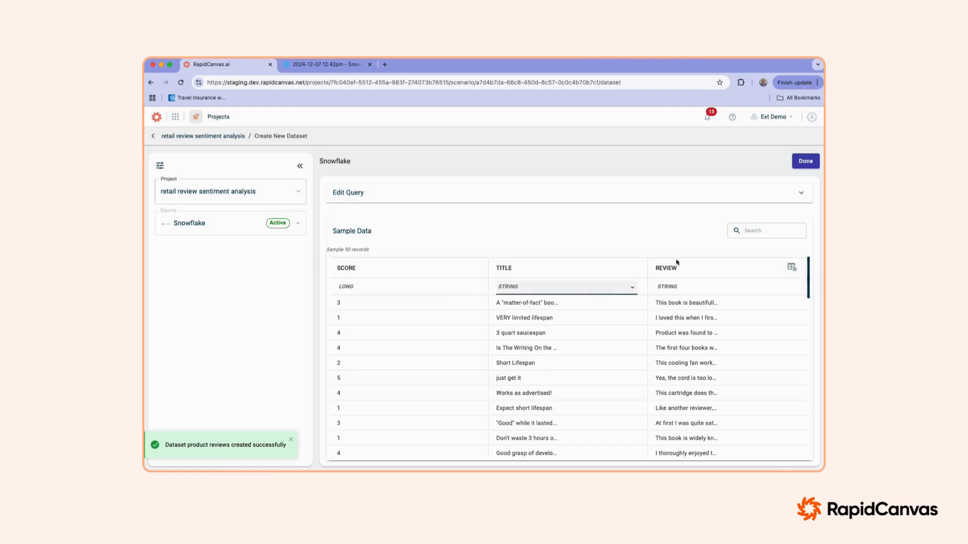
click(807, 162)
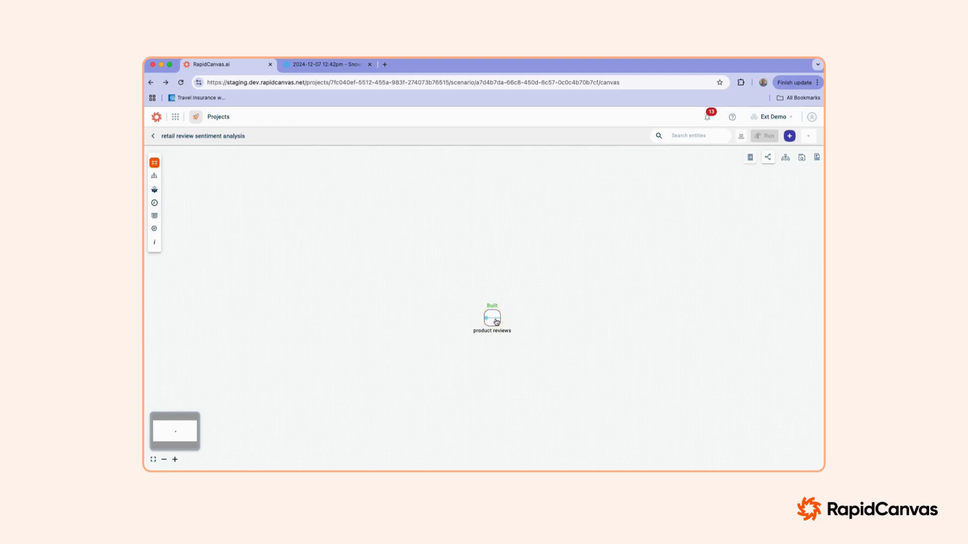
Step: Examine the product reviews dataset's review texts and its source audit history and query, and return to the project canvas
click(496, 322)
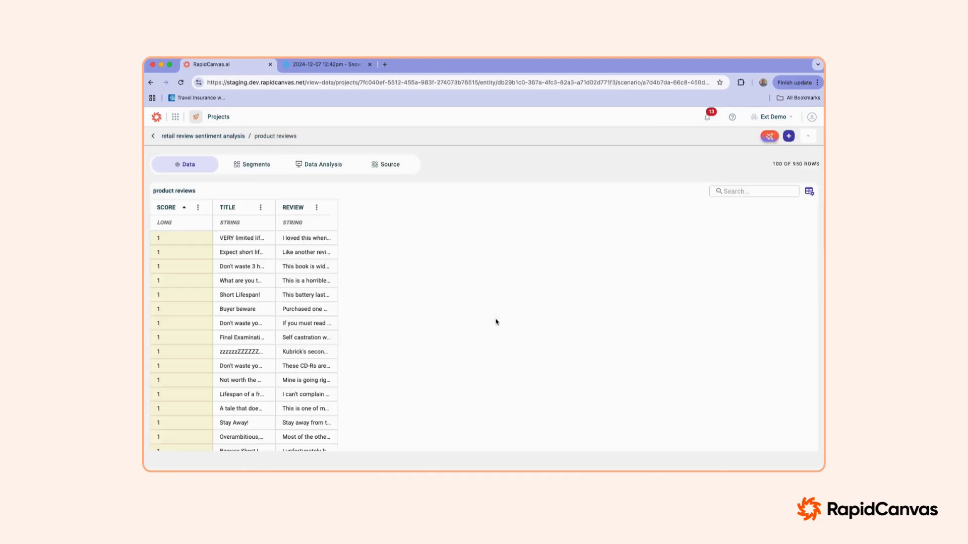
drag(337, 207, 727, 242)
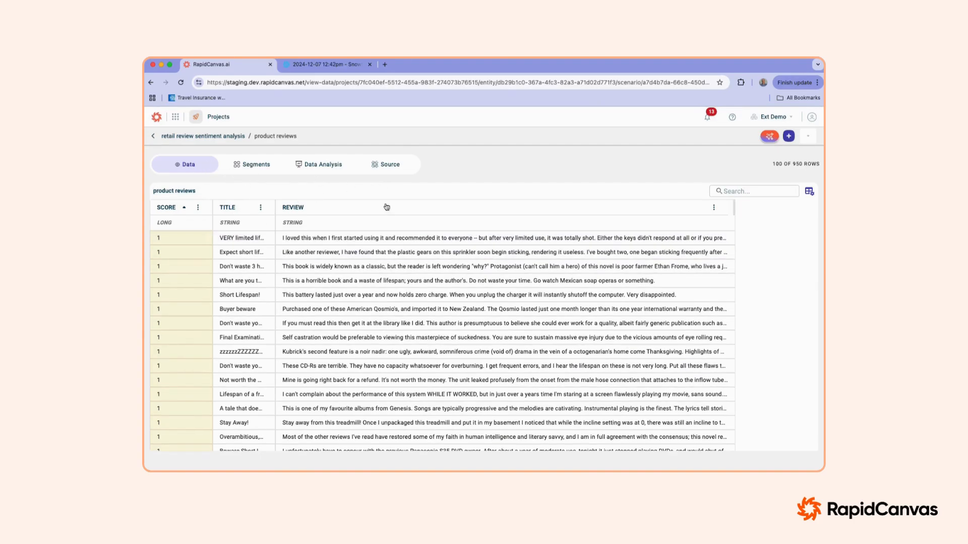
click(391, 167)
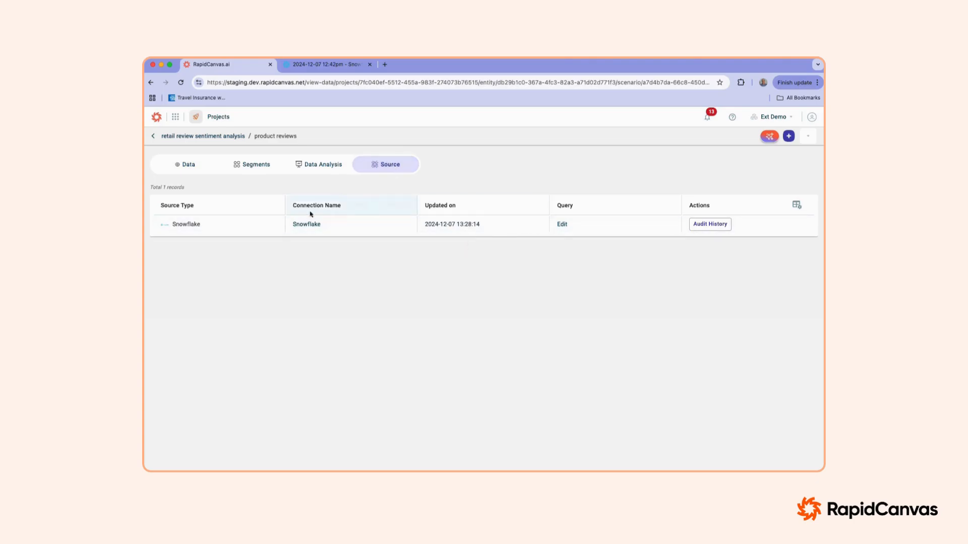
click(710, 224)
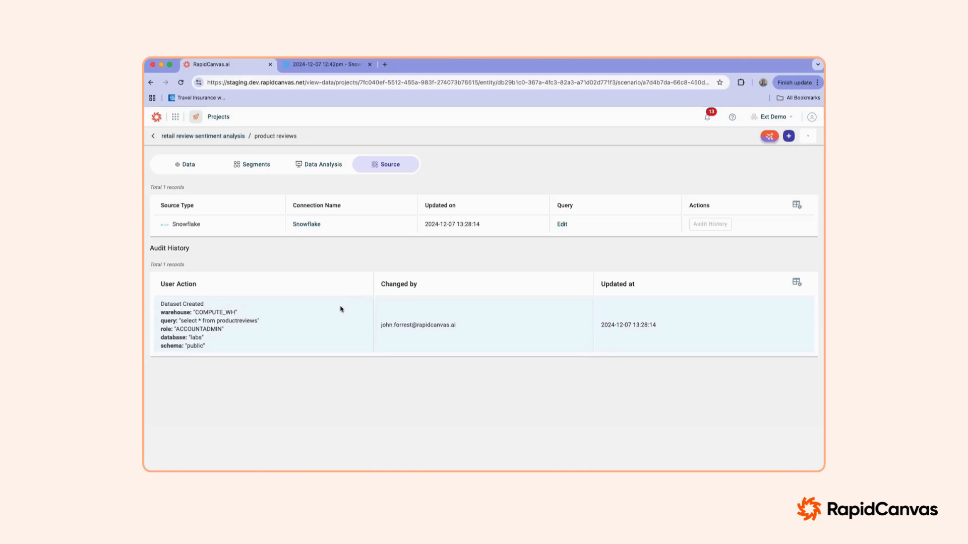
click(562, 224)
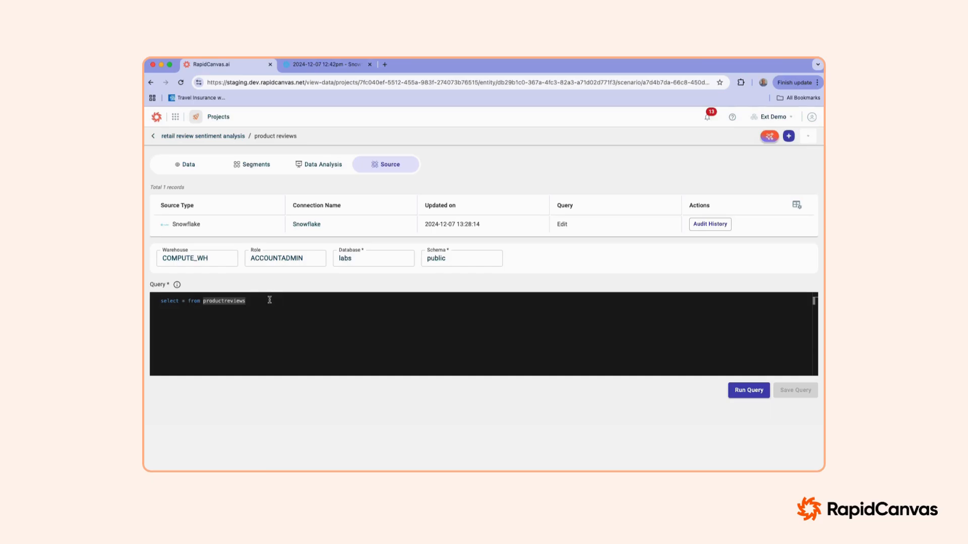
click(207, 141)
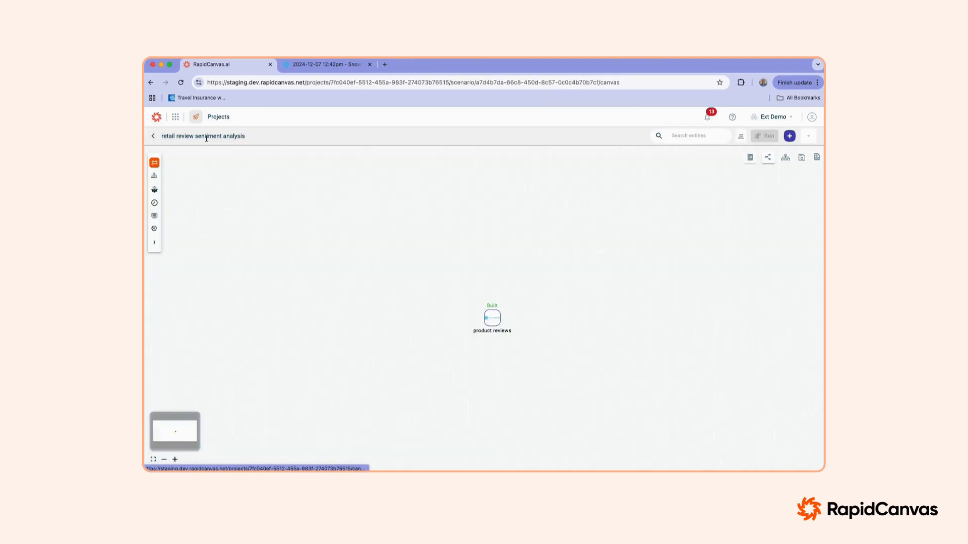
Step: Create an AI-assisted recipe on the product reviews dataset and expand the dataset preview
click(491, 323)
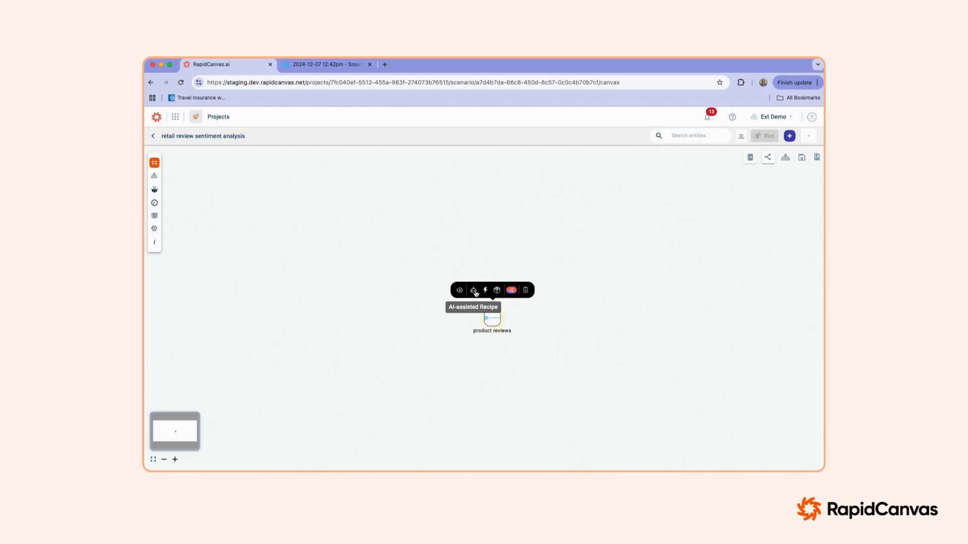
click(474, 291)
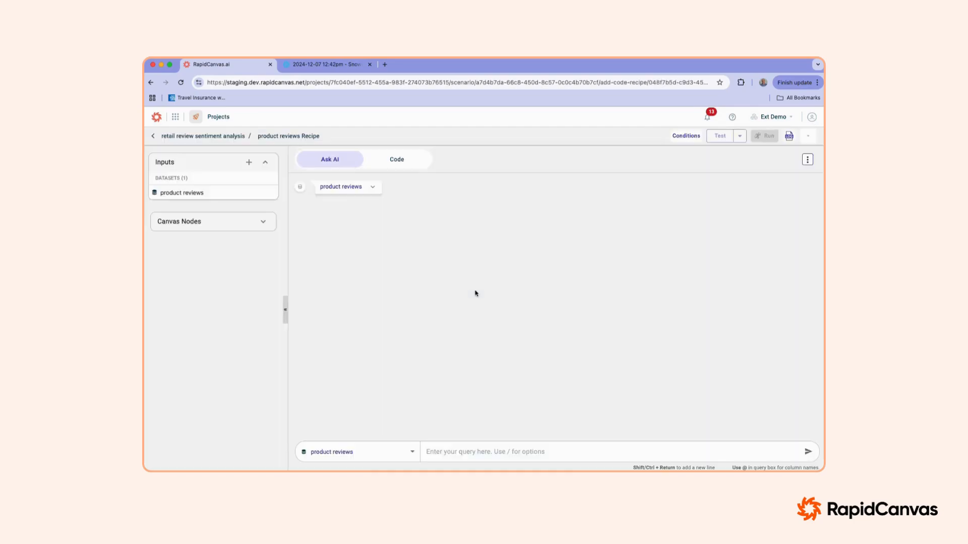
click(371, 189)
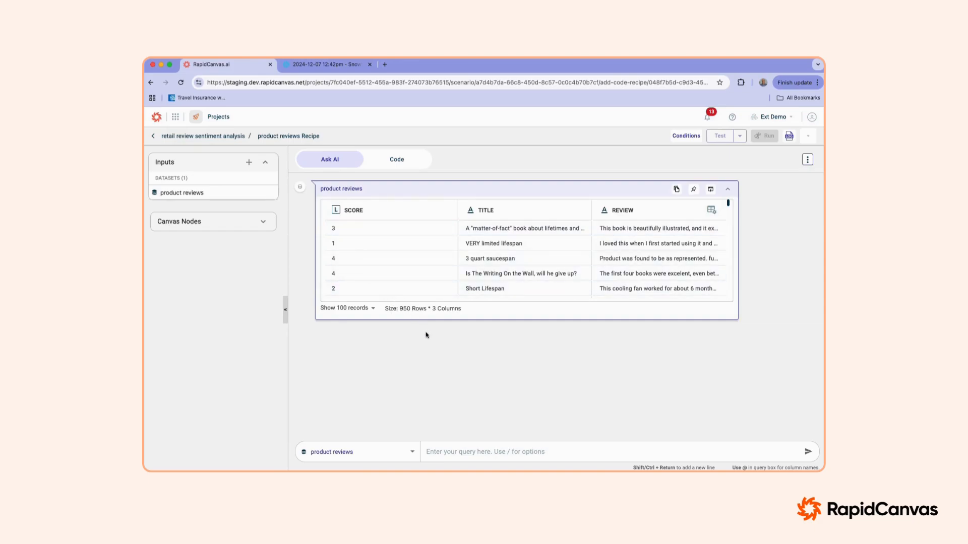
Step: Ask the AI to "plot count of score" for the product reviews dataset
click(475, 449)
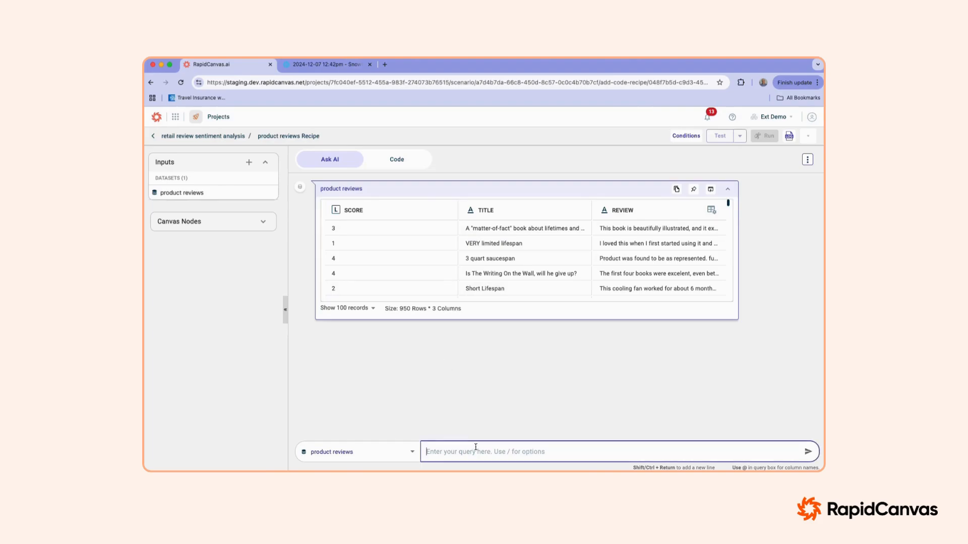
text(plot)
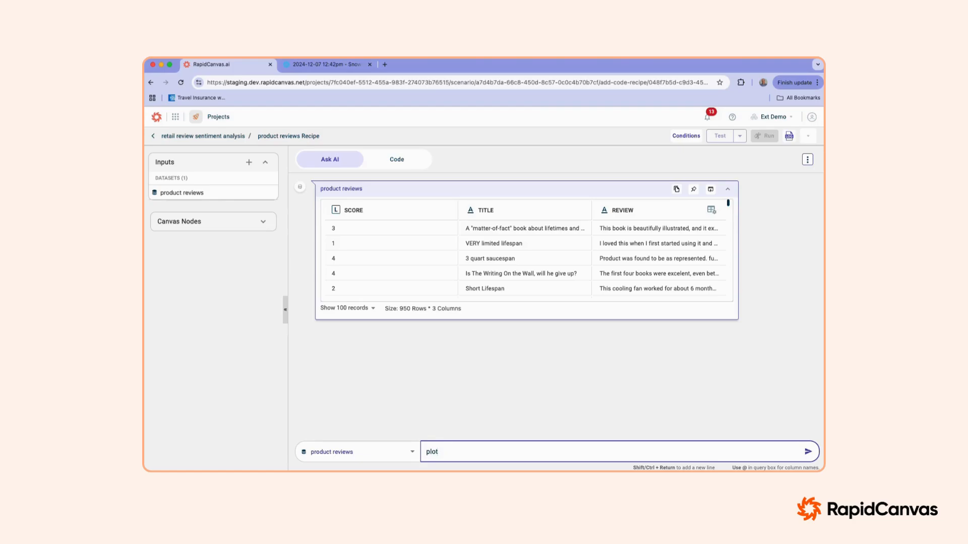
text( count of scor)
key(Return)
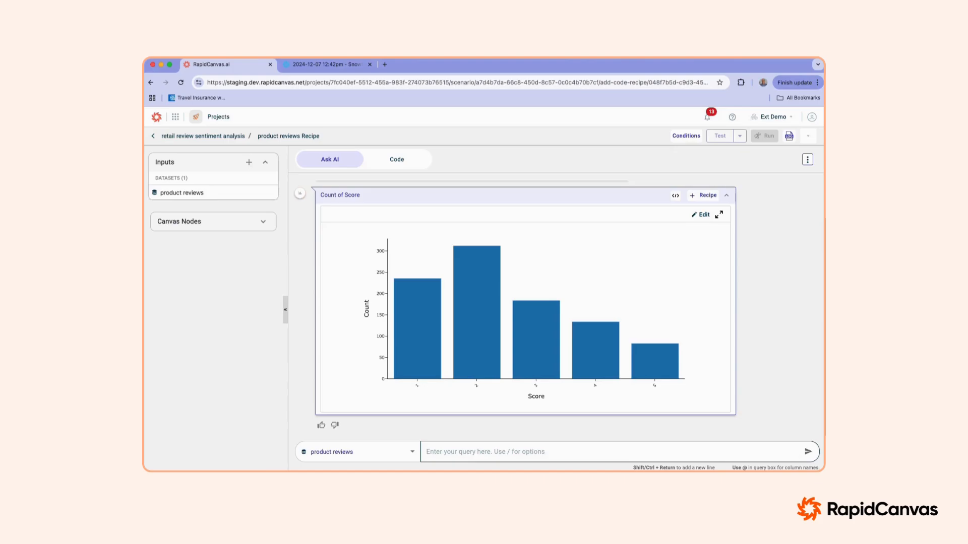
Step: Inspect the generated code behind the Count of Score chart and return to the chart output
click(676, 195)
scroll(593, 330, down, 1)
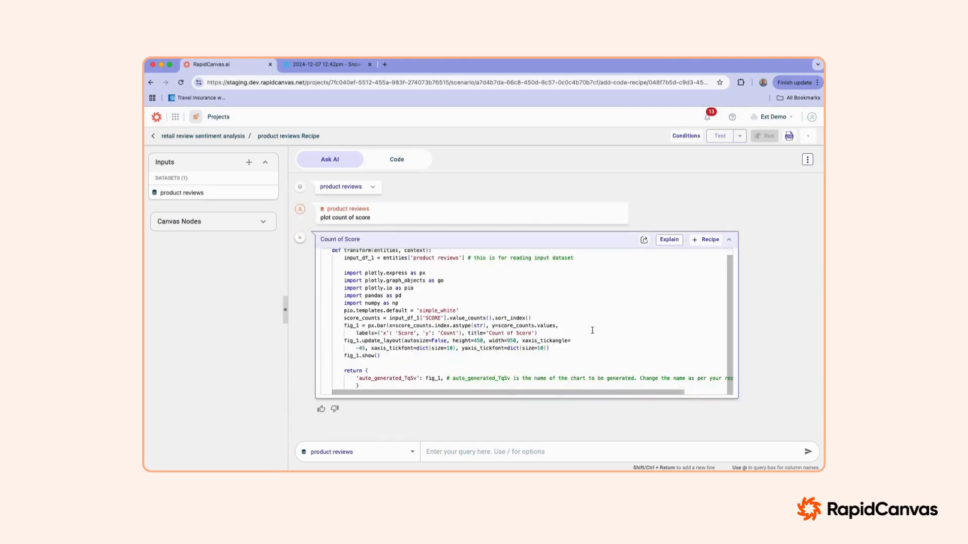
scroll(592, 330, up, 1)
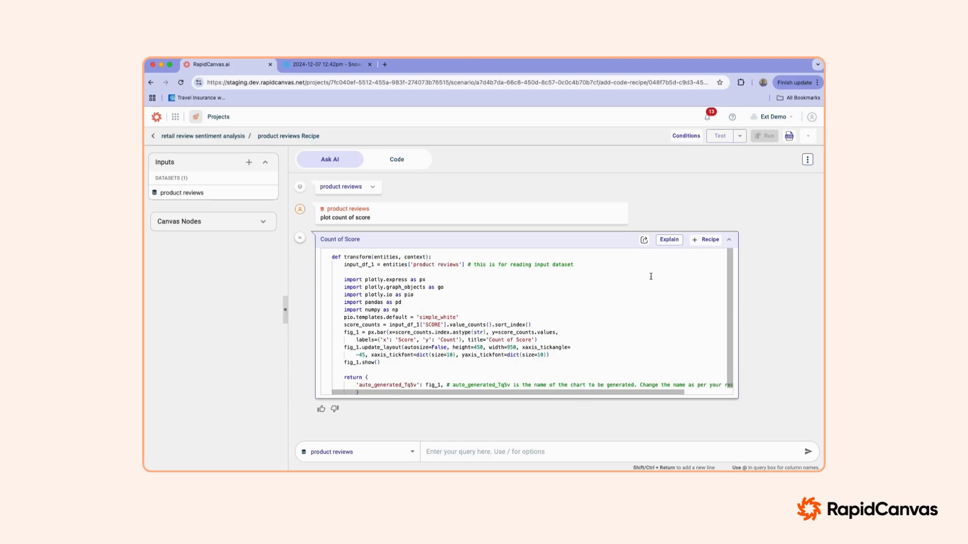
click(645, 241)
scroll(641, 317, down, 2)
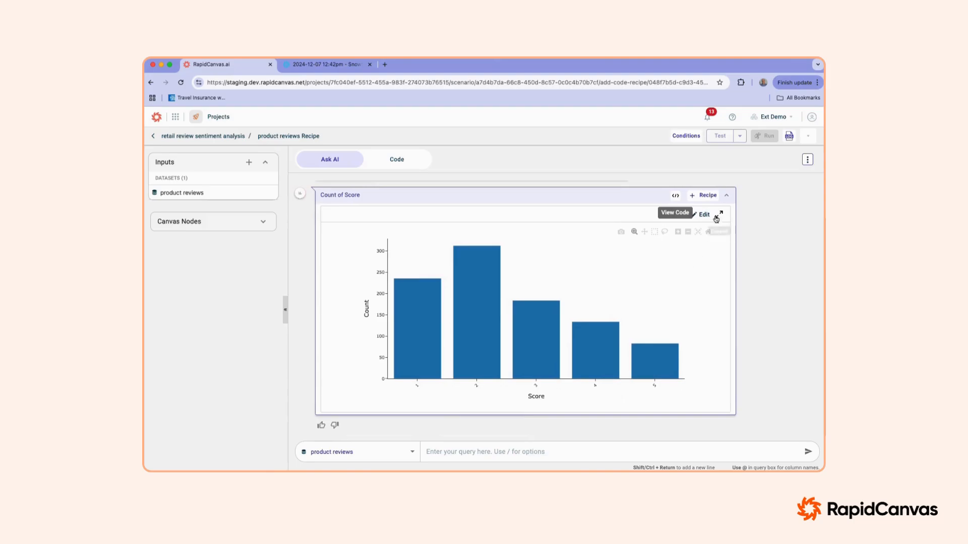
Step: Add the Count of Score chart to the recipe
click(706, 195)
click(556, 322)
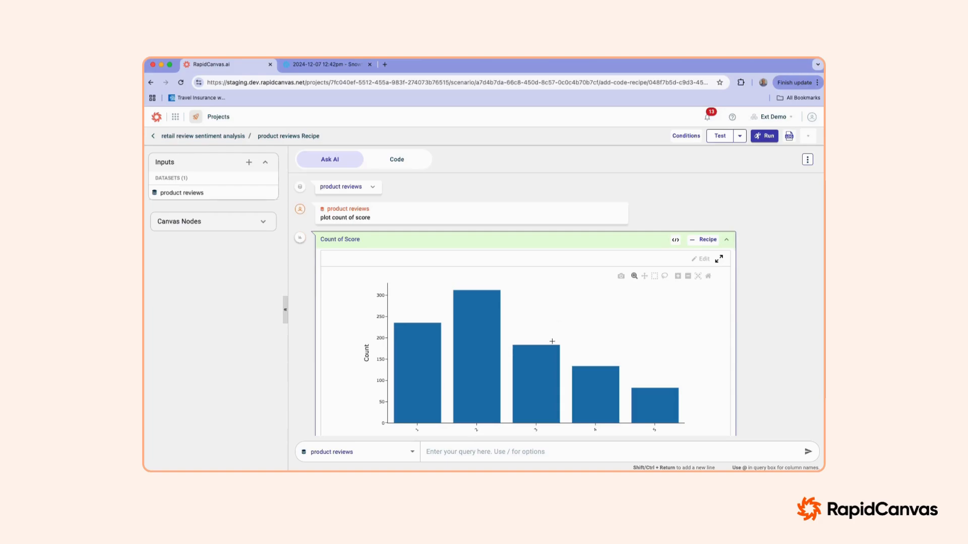
mouse_move(605, 370)
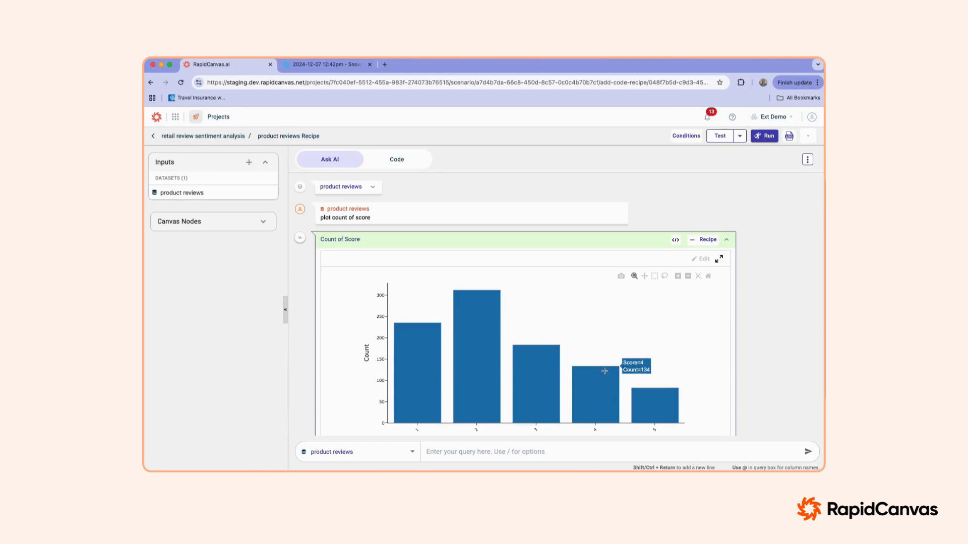
Step: Submit the AI query "extract 20 row sample 4 of each of the scores" on the product reviews dataset
scroll(545, 338, down, 1)
click(479, 452)
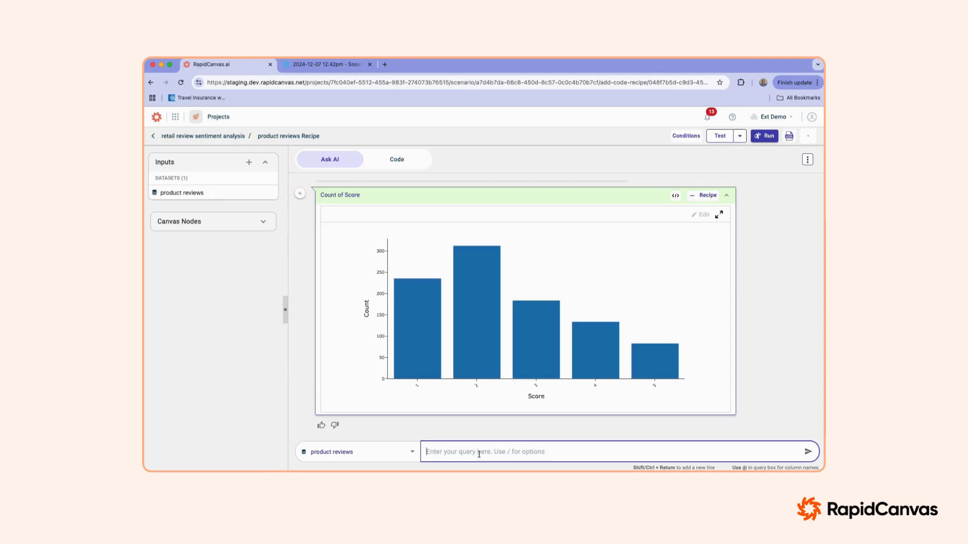
text(extract )
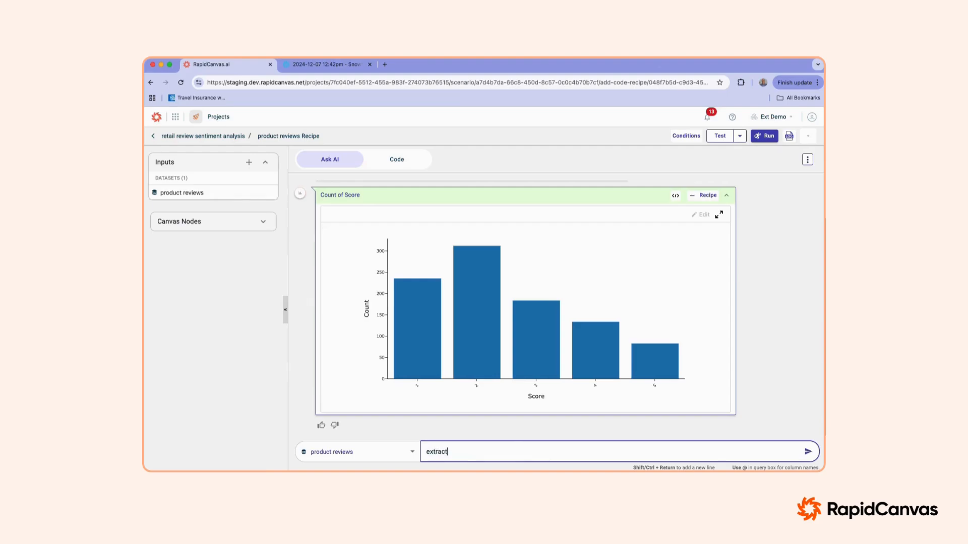
text(20 rpow)
key(BackSpace)
key(BackSpace)
text(ow sample 4 of each of the scores)
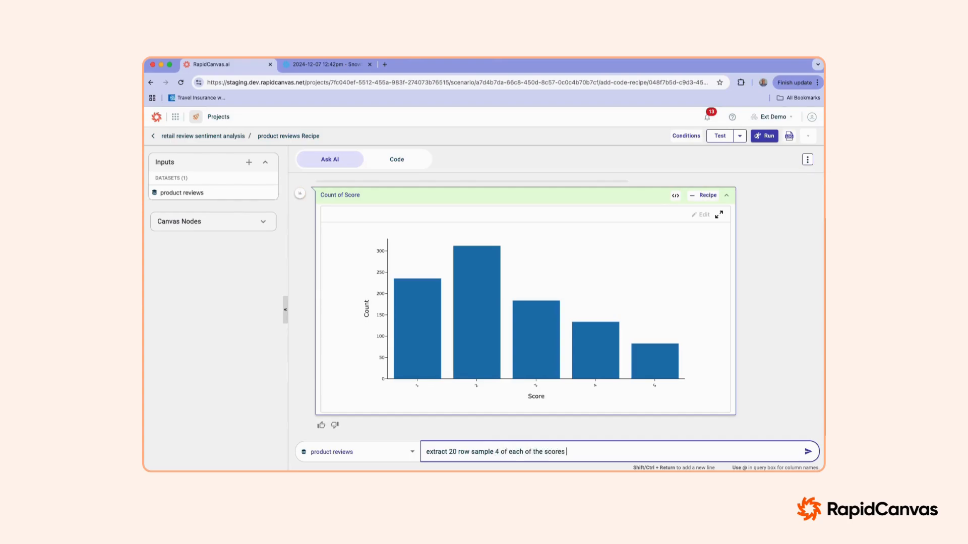
click(807, 452)
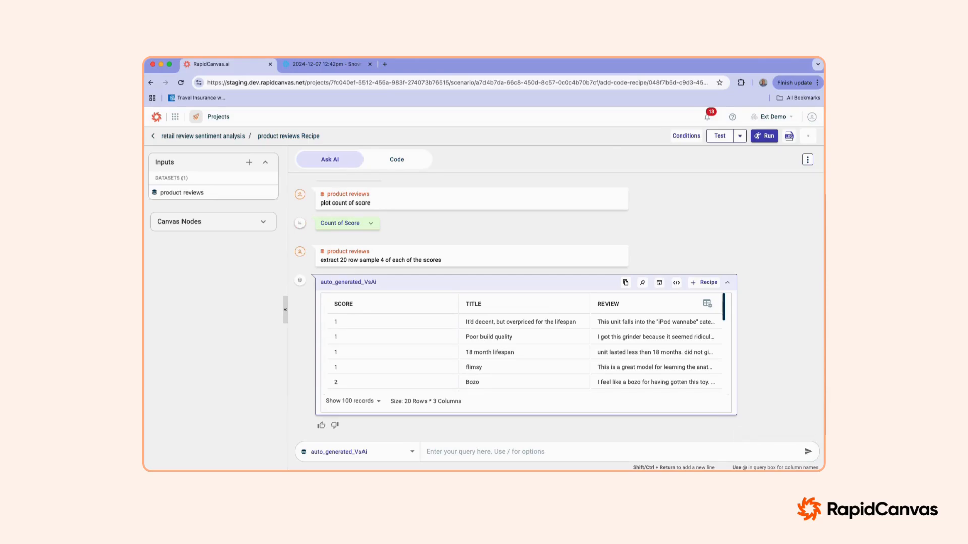
Step: Add the extracted sample of reviews to the recipe as a dataset named "20 row sample" and run the recipe
scroll(610, 351, down, 3)
scroll(609, 351, down, 3)
scroll(609, 350, up, 4)
scroll(609, 349, down, 6)
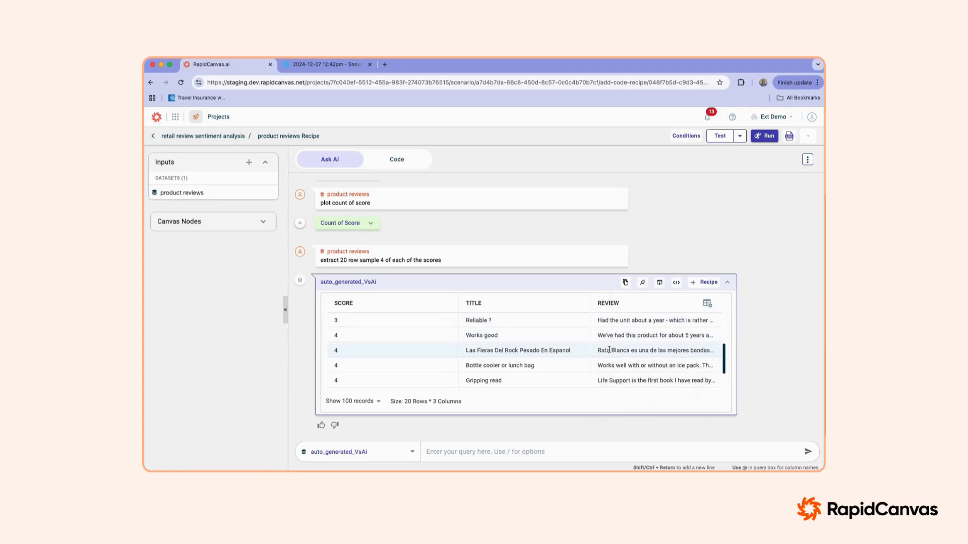
scroll(609, 351, up, 6)
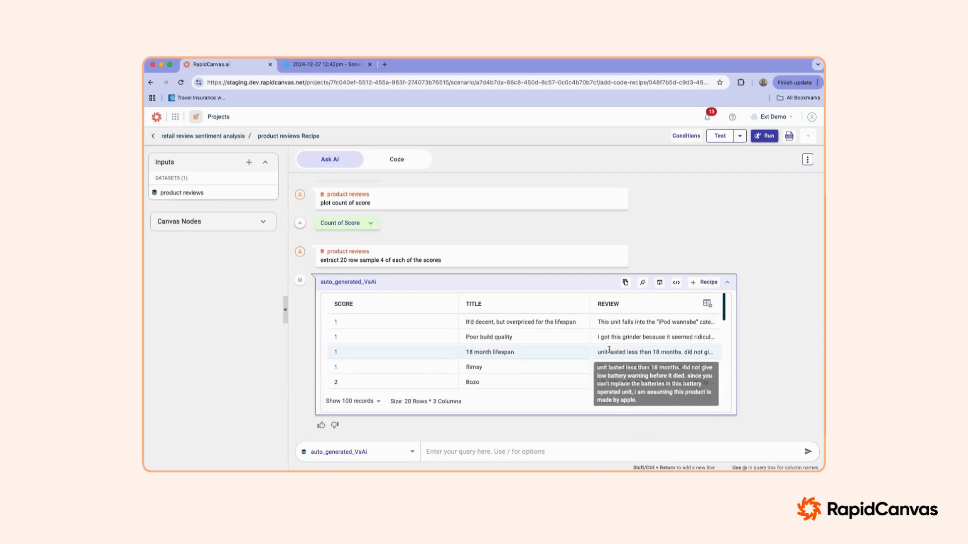
click(706, 282)
click(448, 284)
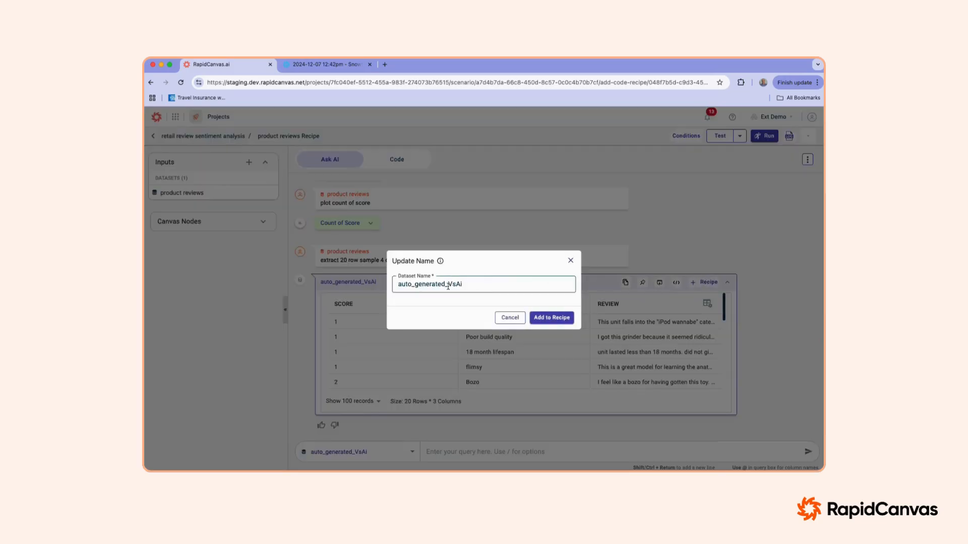
double_click(448, 284)
text(20)
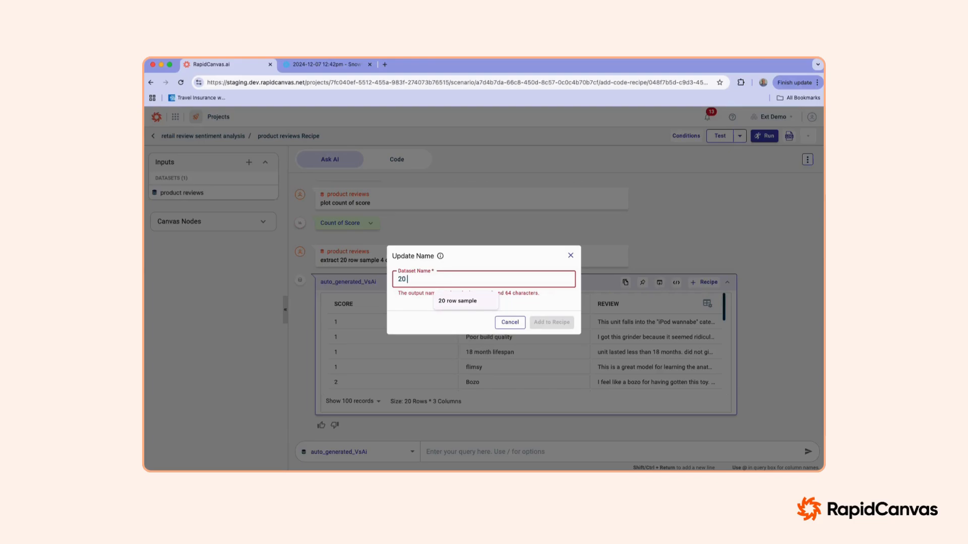
text( row sample)
click(578, 318)
click(552, 318)
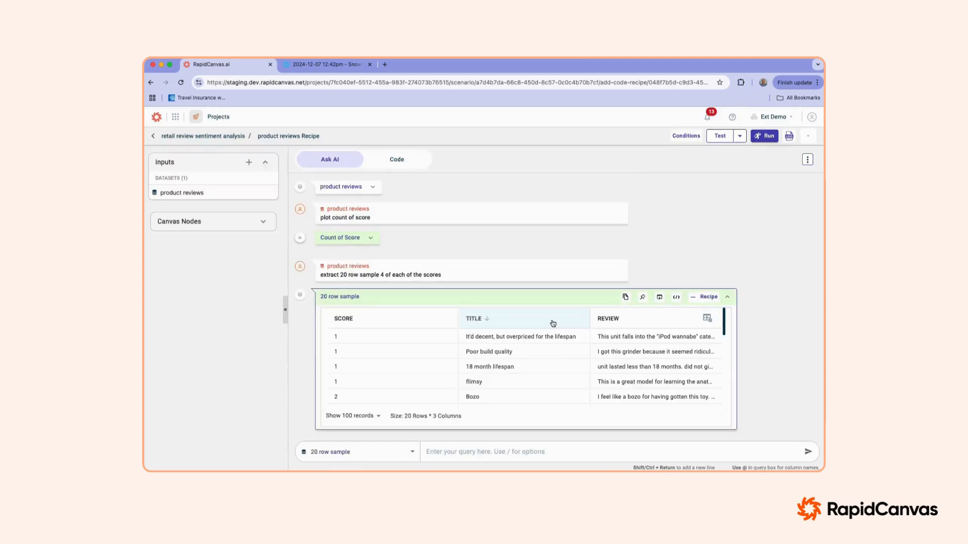
click(766, 135)
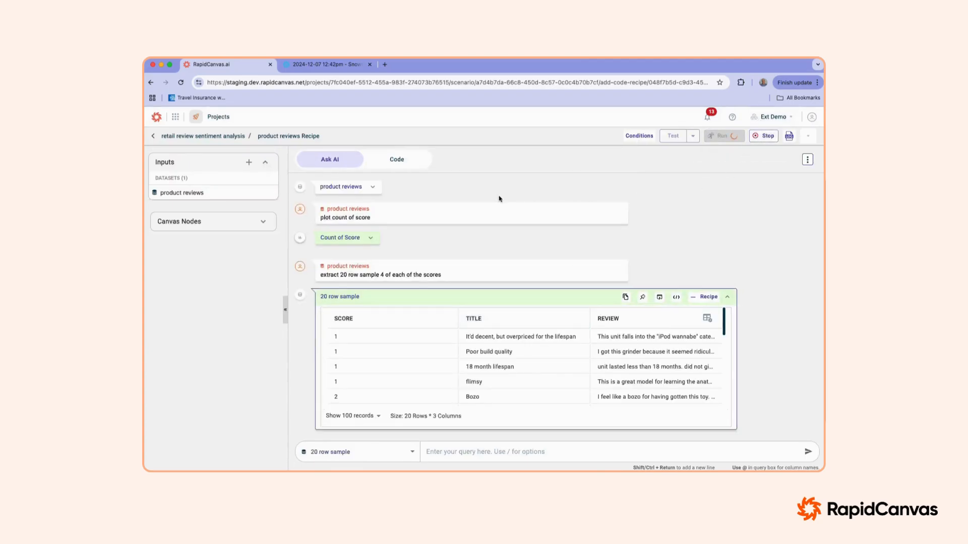
Step: In the recipe's code, insert the line "# comment" followed by blank space between the two transform functions
click(398, 160)
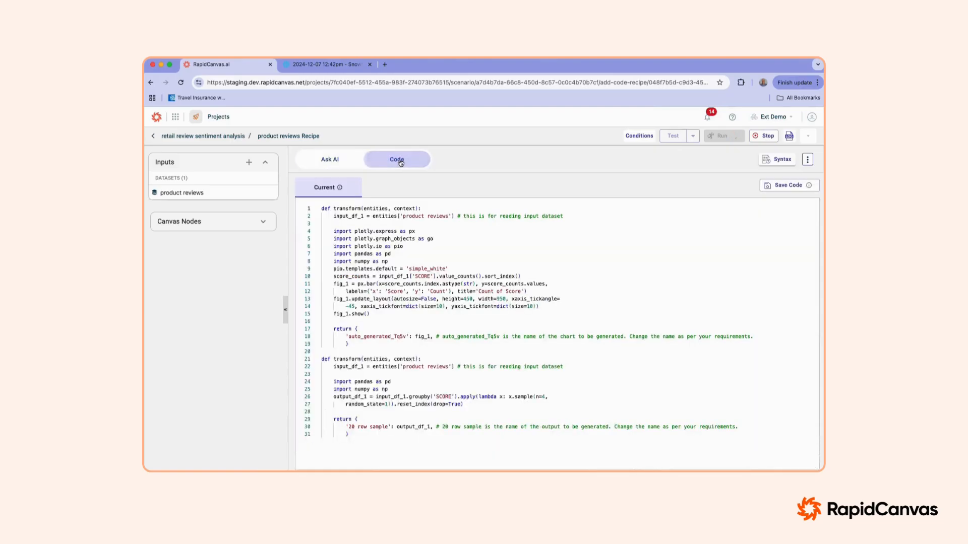
scroll(407, 302, down, 2)
click(365, 314)
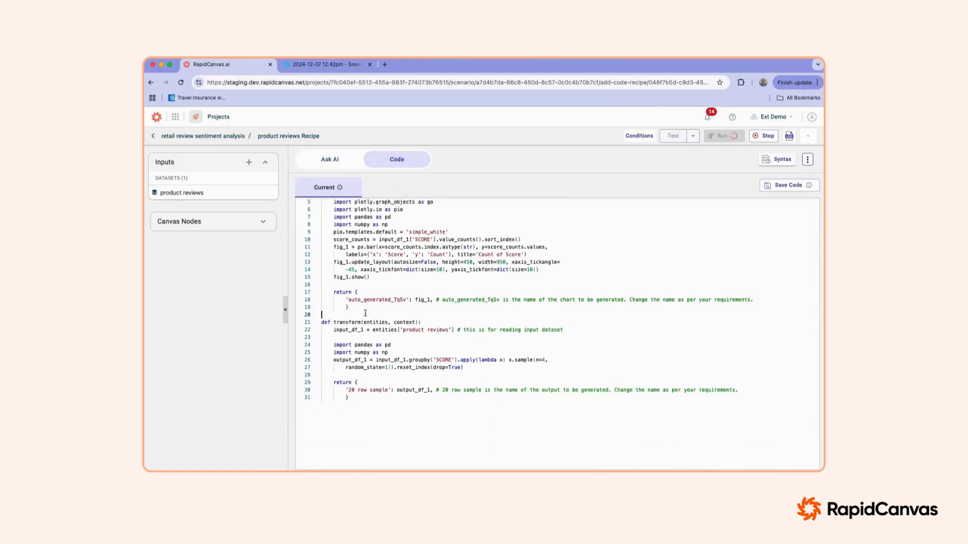
text(# comment)
key(Return)
key(Return)
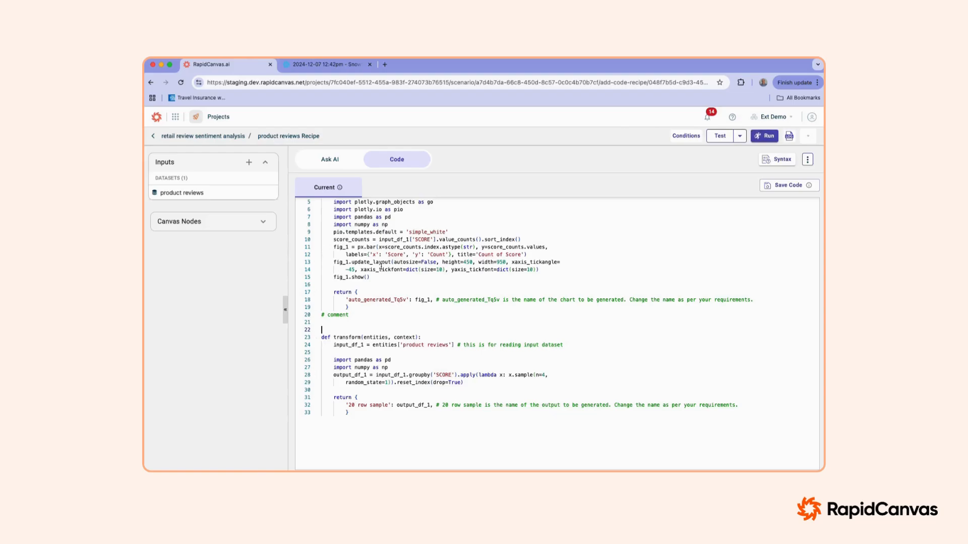
scroll(369, 330, up, 2)
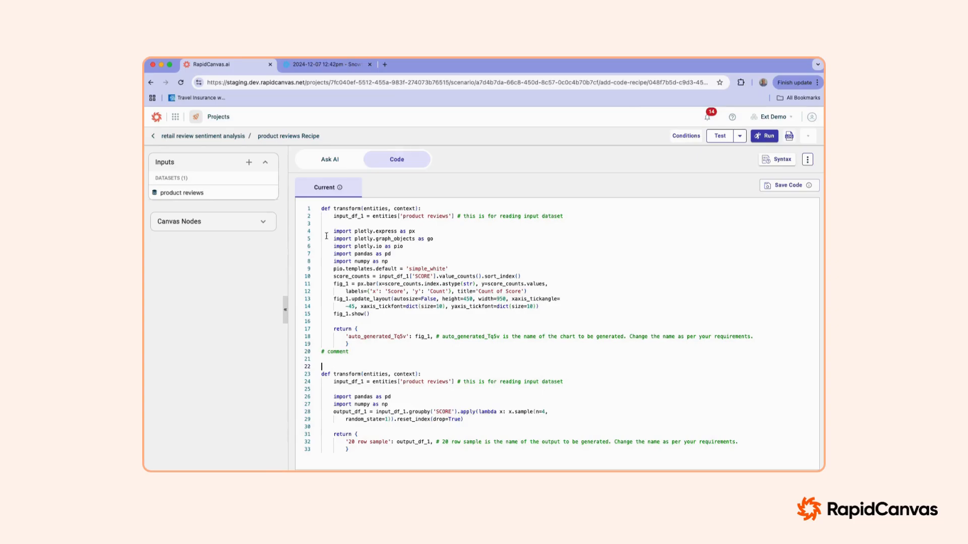
Step: Return to the project canvas and create an API Connector Recipe from the 20 row sample dataset
click(217, 136)
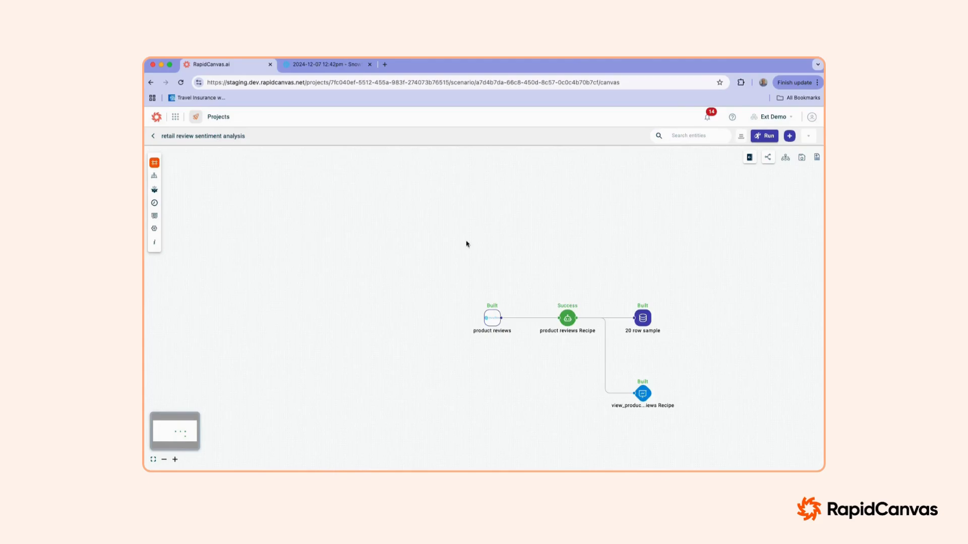
drag(615, 276, 428, 272)
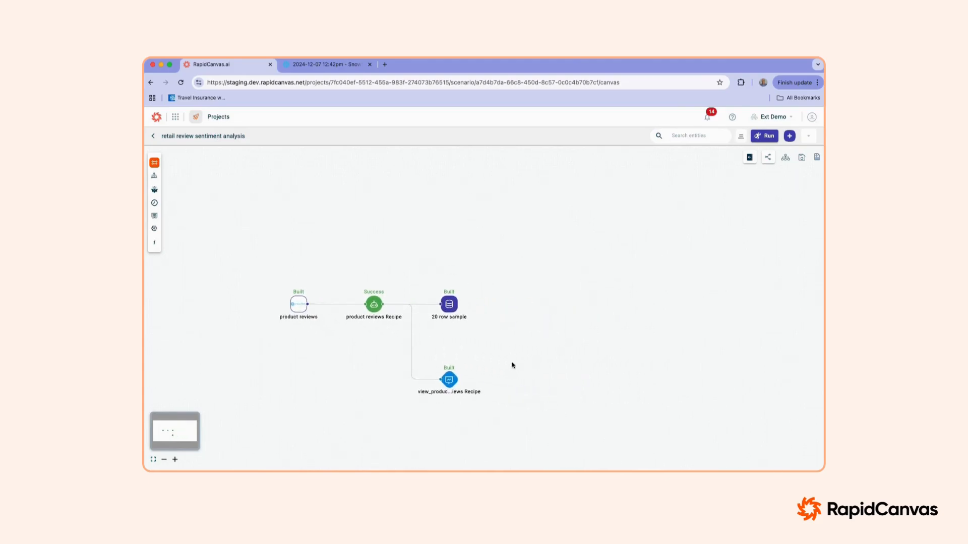
click(450, 303)
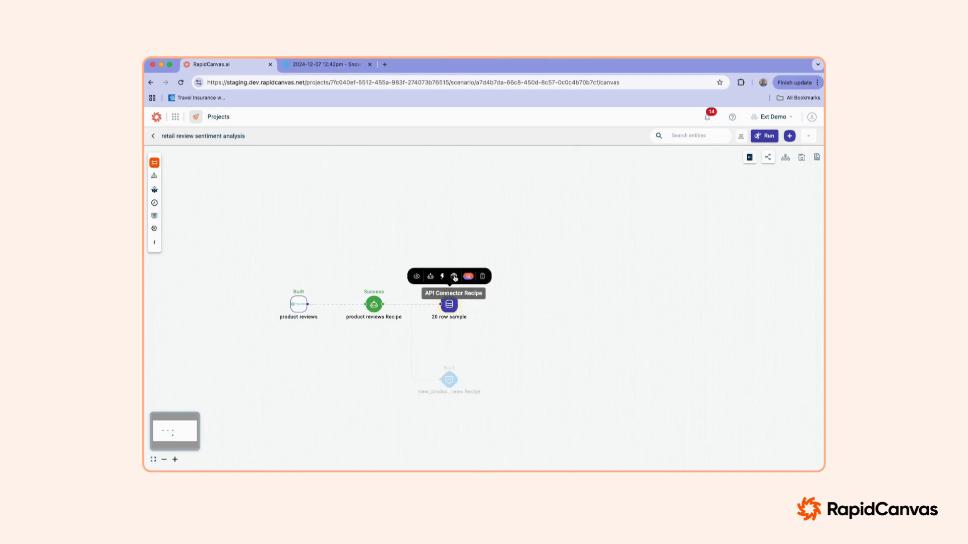
click(454, 277)
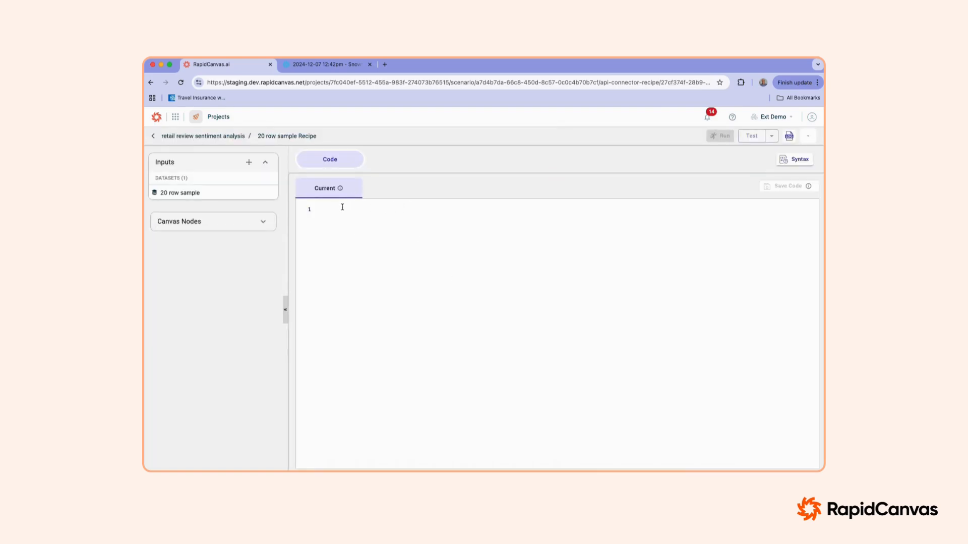
Step: Paste the OpenAI sentiment analysis code into the recipe and correct its first word to "def"
key(super+v)
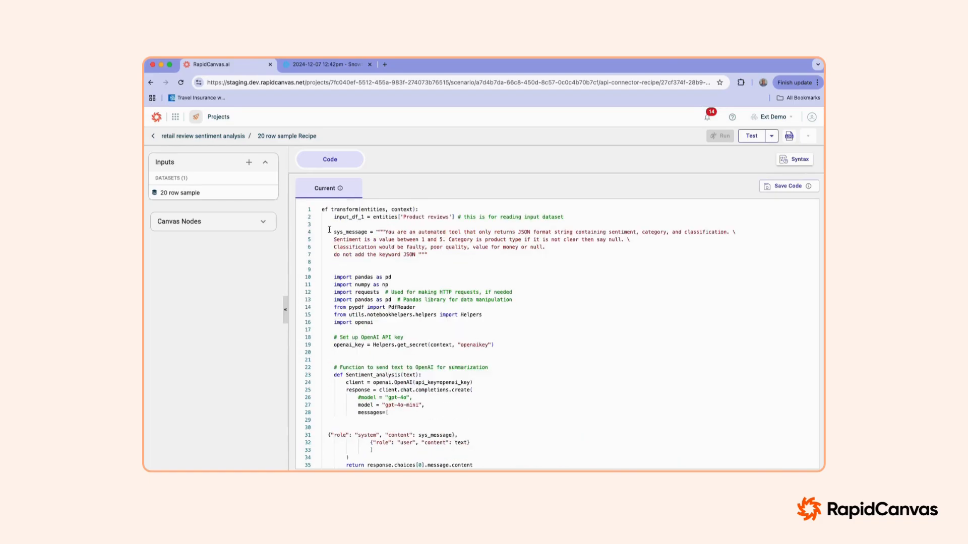
click(321, 210)
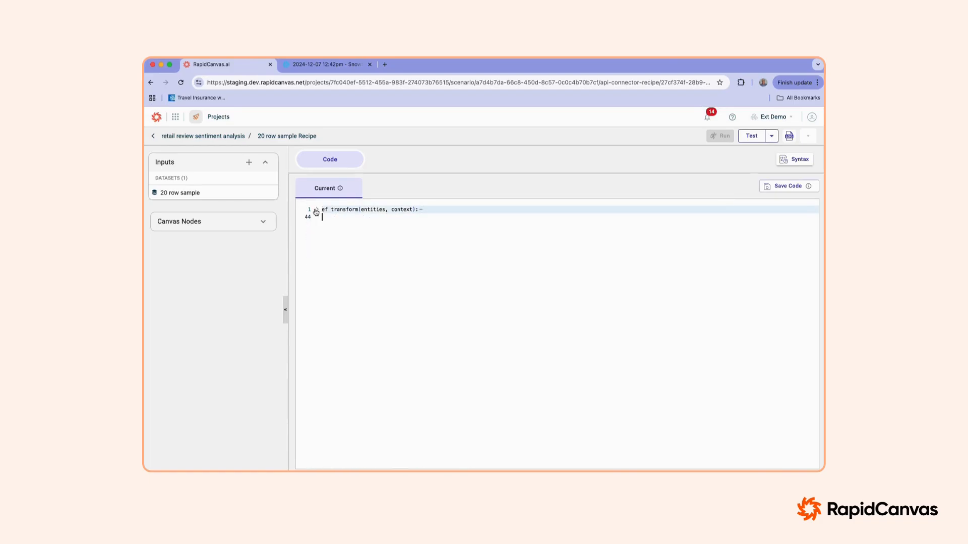
click(321, 210)
text(d)
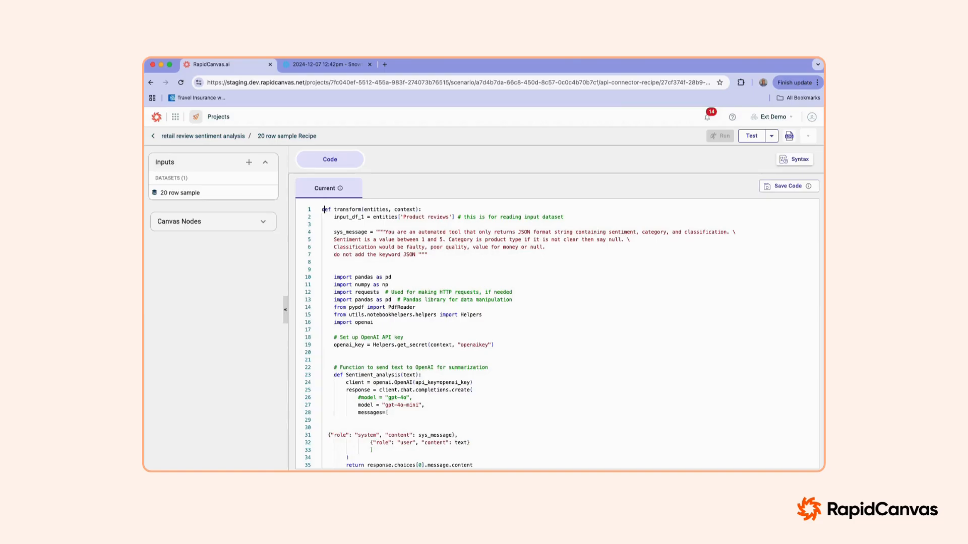
Step: Change the input dataset name in the entities reference on line 2 to "20 row sample"
double_click(374, 210)
double_click(402, 210)
double_click(389, 217)
click(403, 218)
drag(403, 217, 447, 216)
text(20 row samp)
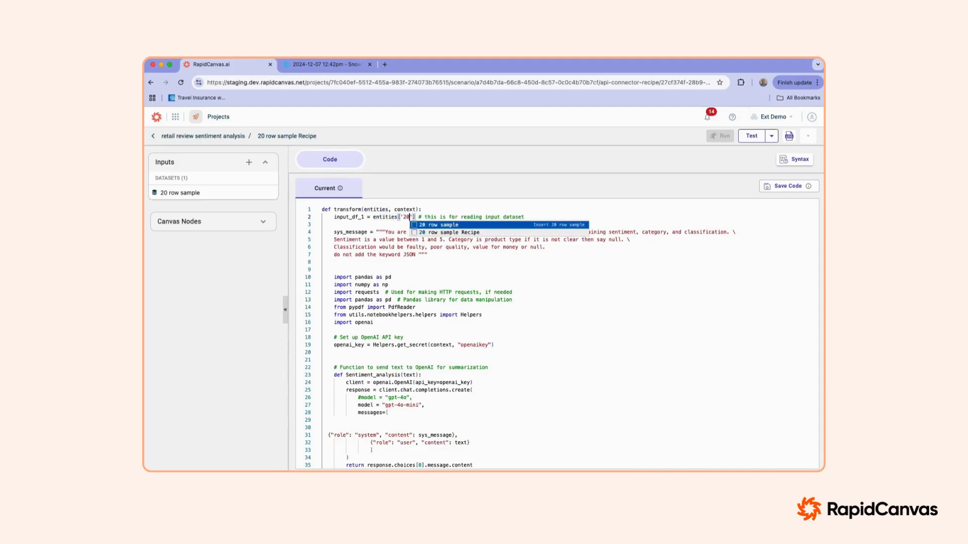
text(le)
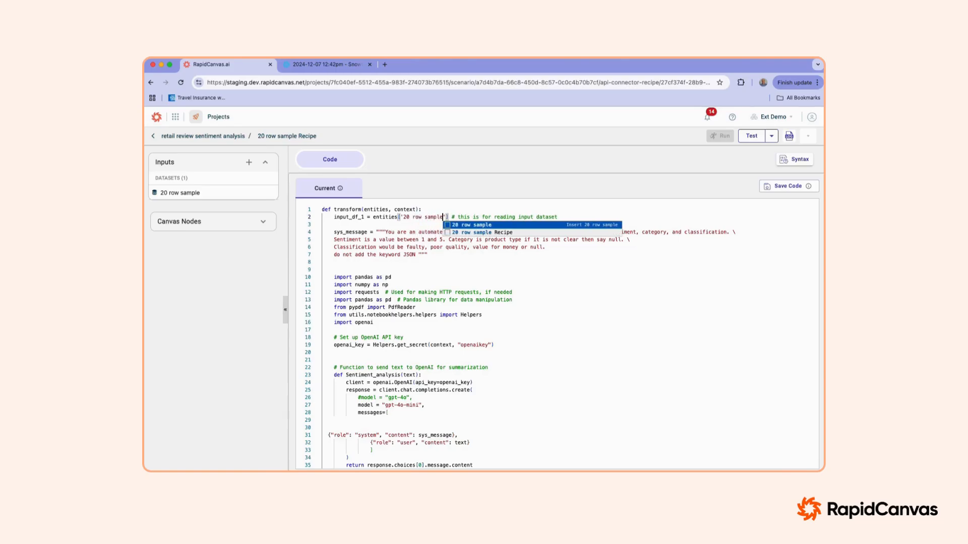
click(473, 225)
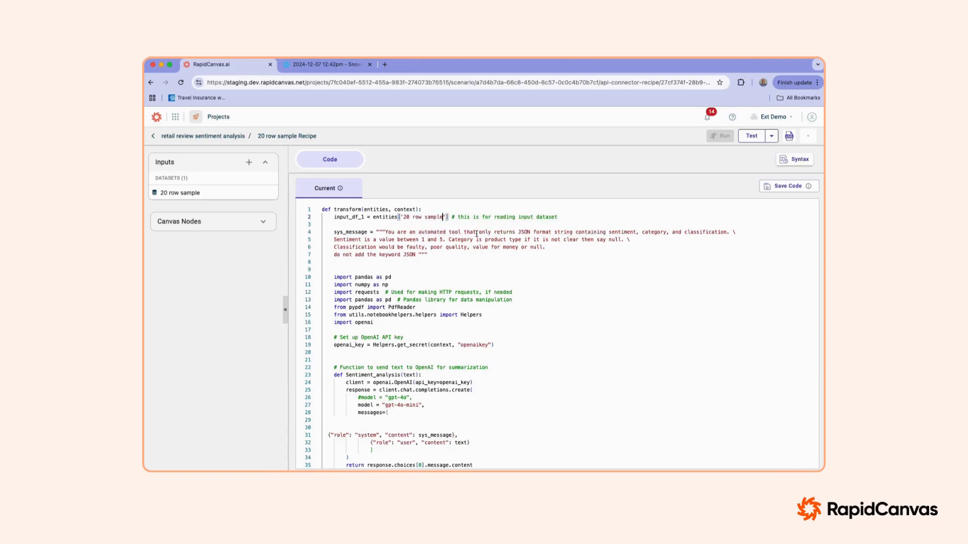
Step: Examine the sys_message prompt, focusing on the JSON output format and its sentiment, category and classification fields
click(428, 254)
drag(428, 255, 376, 232)
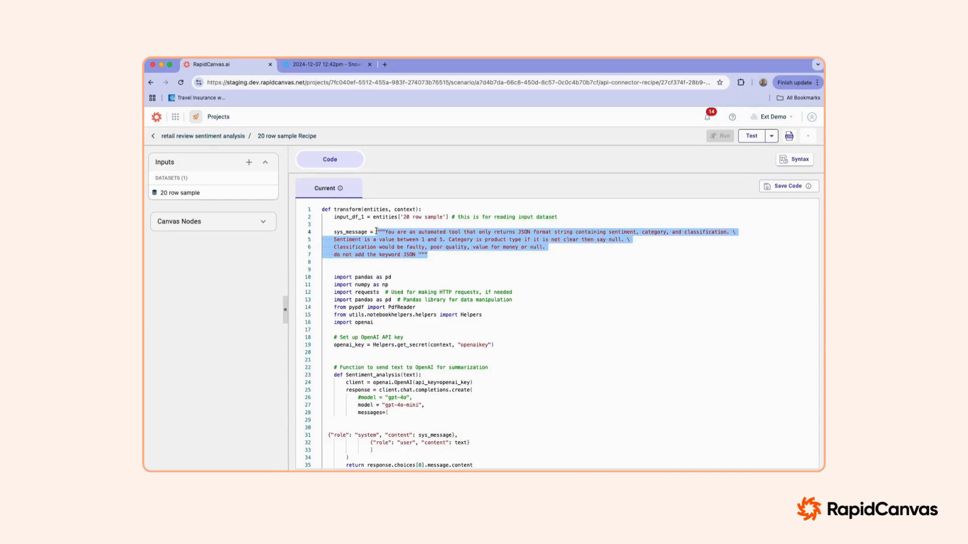
click(421, 254)
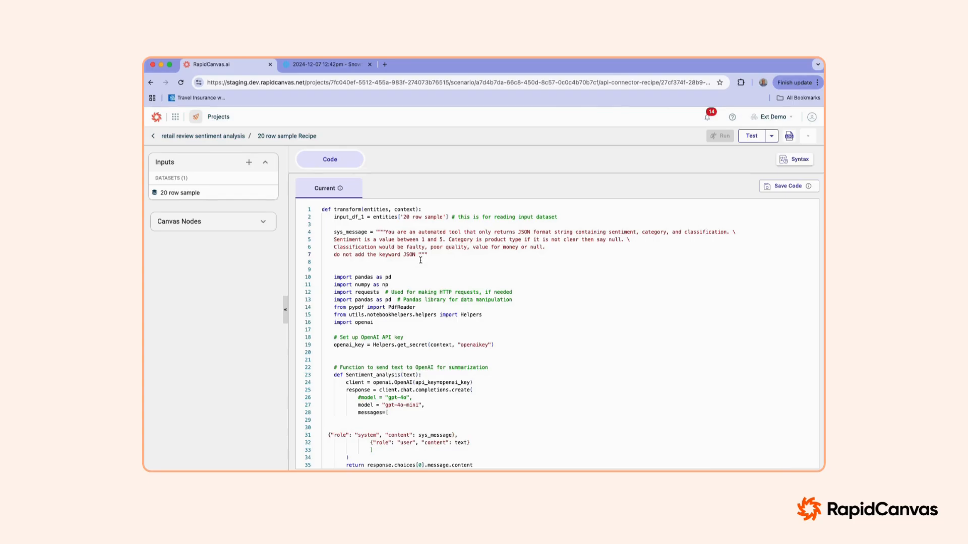
double_click(431, 231)
double_click(523, 233)
double_click(622, 233)
double_click(657, 233)
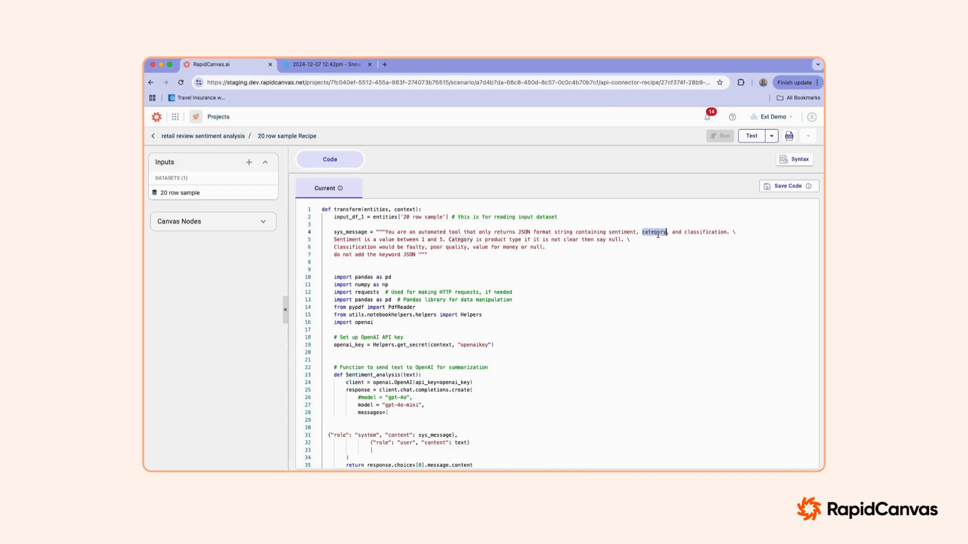
double_click(694, 233)
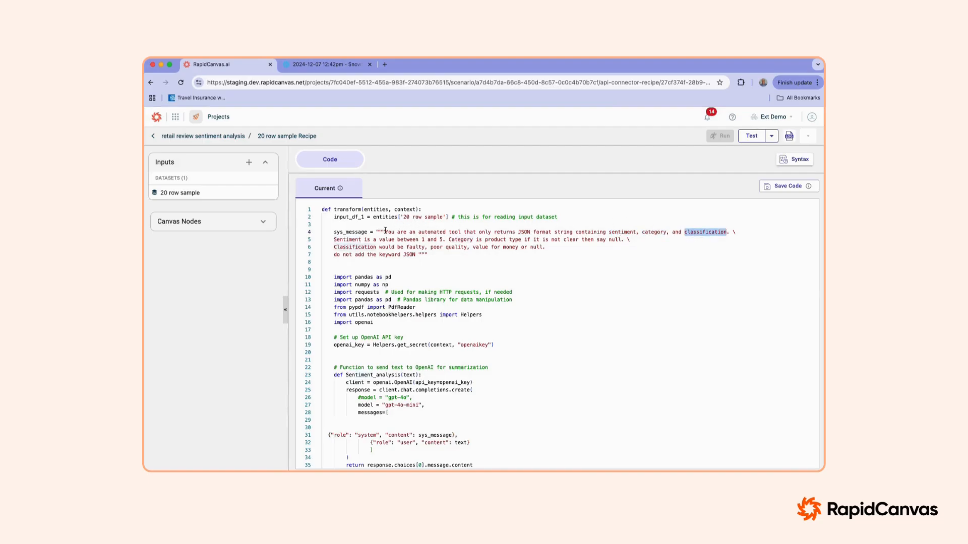
Step: Review the prompt's rules for the sentiment range, product category and allowed classification values
drag(419, 240, 442, 240)
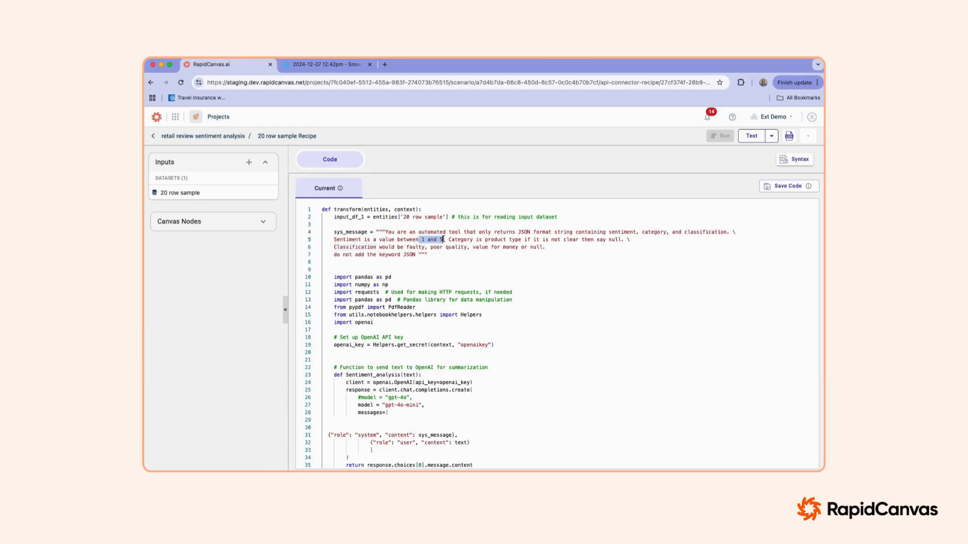
click(460, 240)
double_click(495, 240)
double_click(514, 240)
double_click(618, 240)
double_click(357, 247)
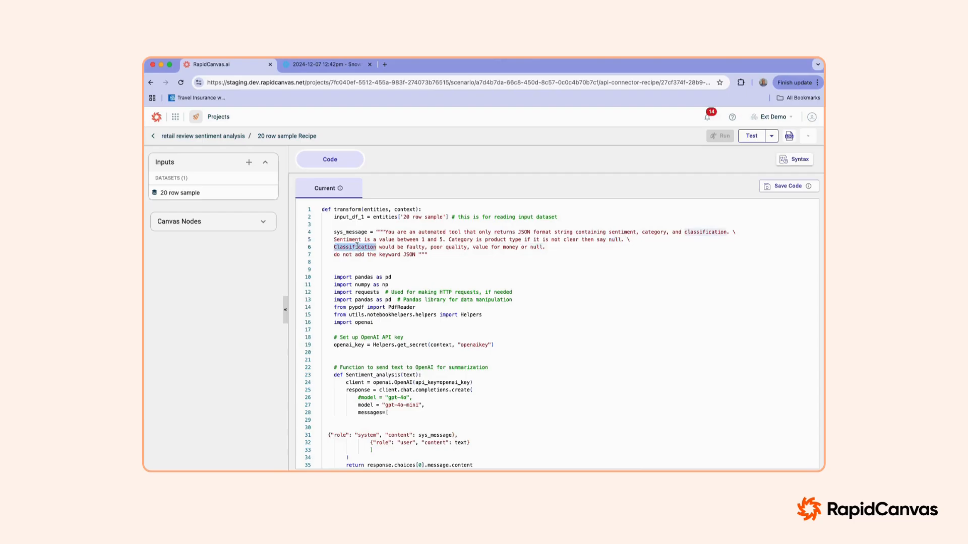
double_click(413, 247)
double_click(436, 247)
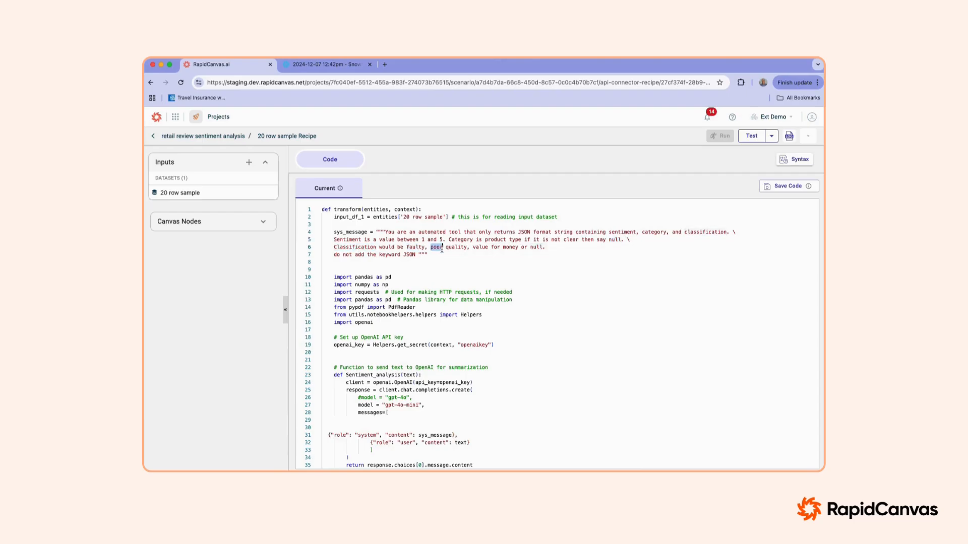
double_click(481, 247)
click(532, 247)
Step: Examine the Sentiment_analysis function, including its OpenAI call, the model used, and the system and user messages
scroll(436, 290, down, 5)
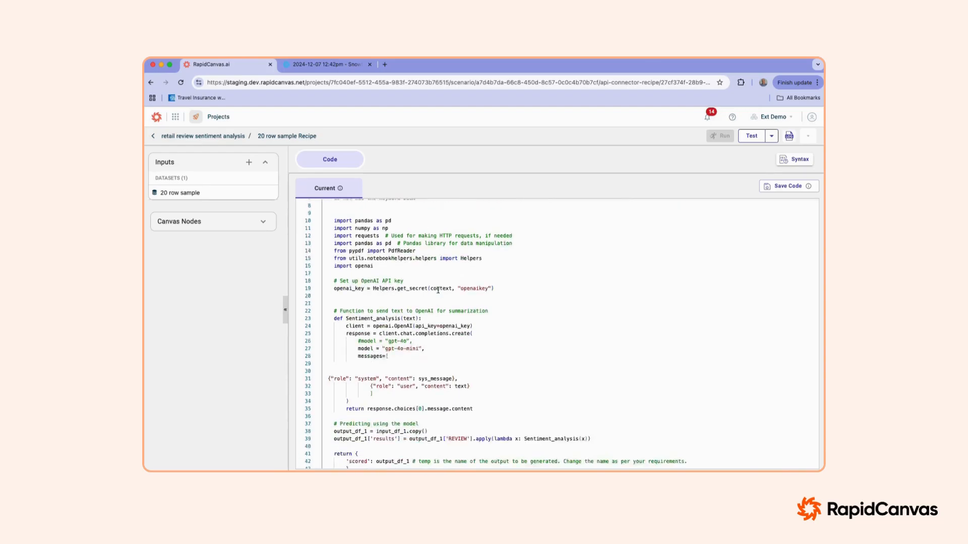
drag(388, 279, 328, 234)
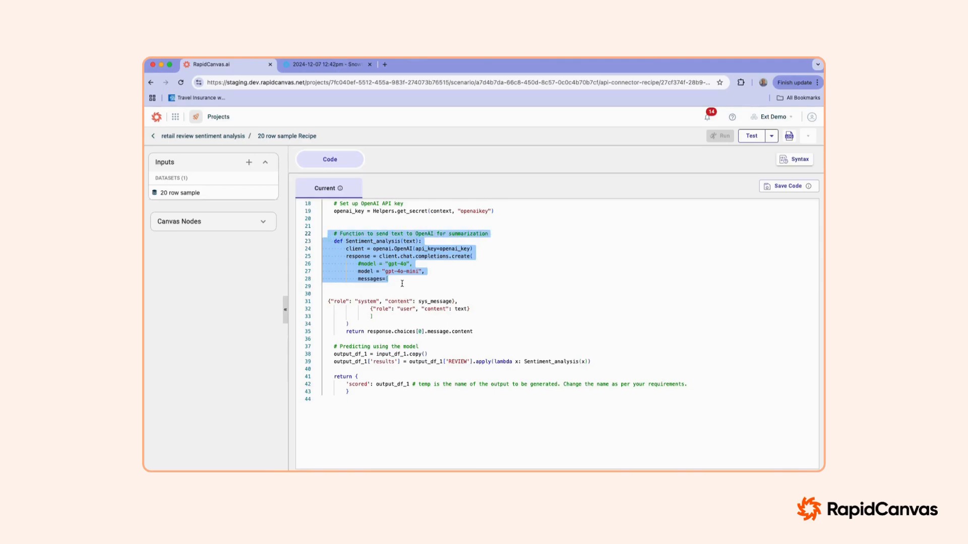
click(402, 284)
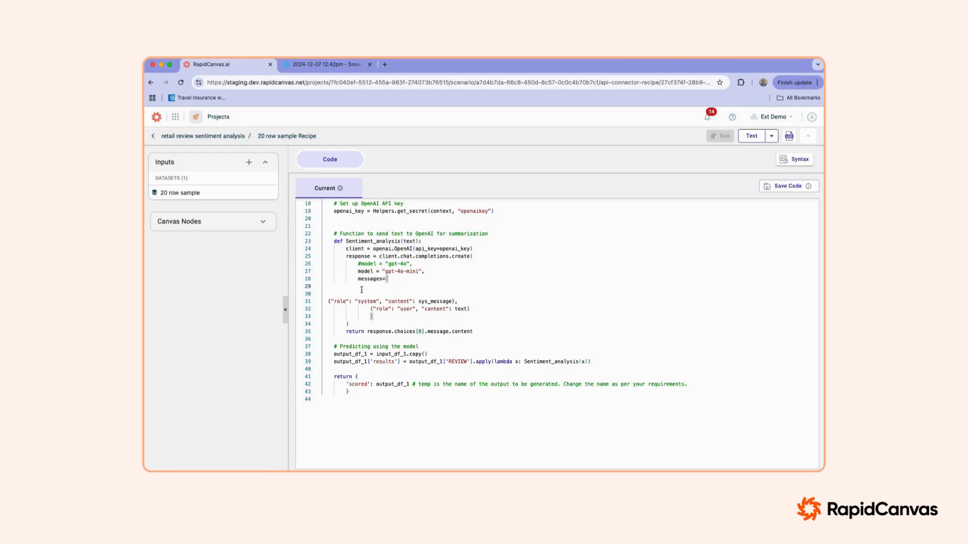
click(328, 302)
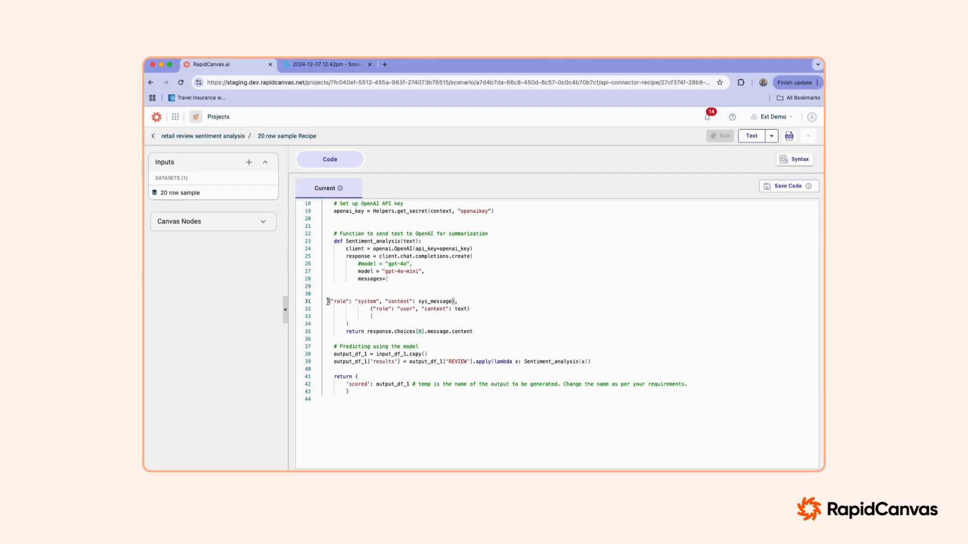
double_click(398, 272)
double_click(431, 301)
double_click(461, 309)
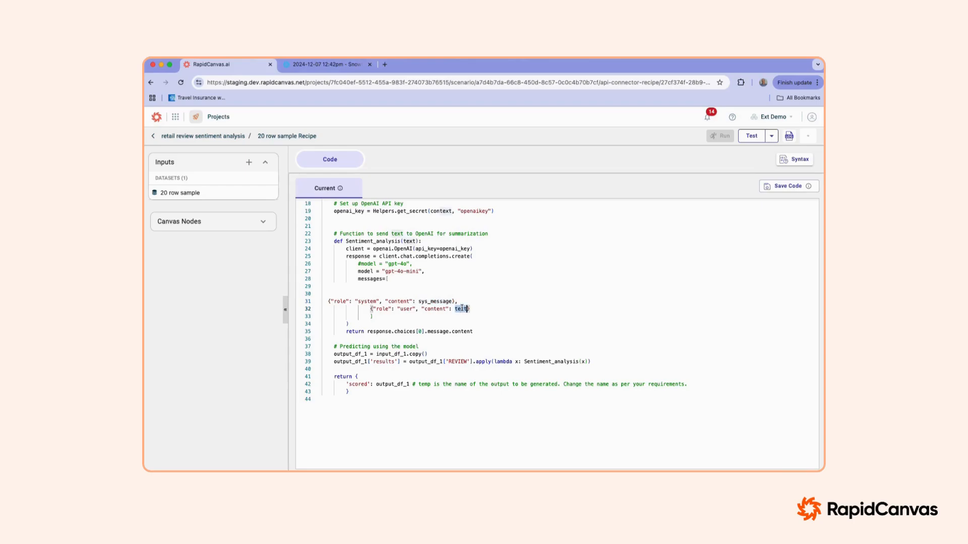
double_click(410, 241)
scroll(424, 319, down, 3)
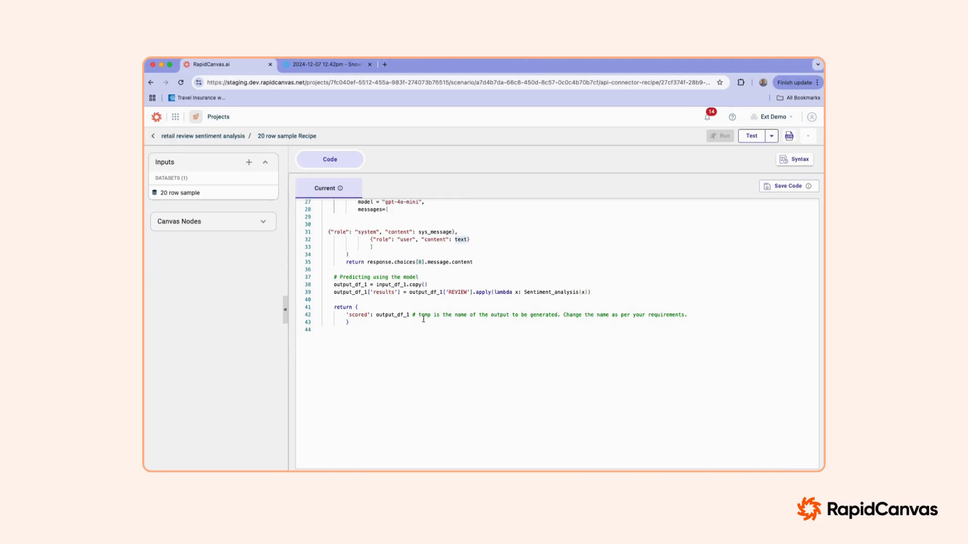
Step: Trace how the input dataset's REVIEW column is passed to the Sentiment_analysis function in the prediction code
scroll(361, 213, up, 5)
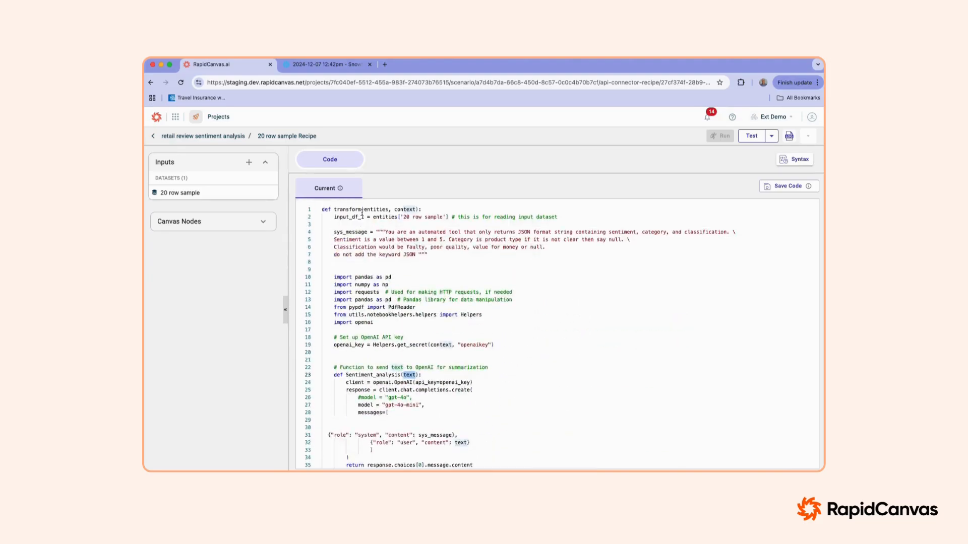
drag(334, 217, 403, 220)
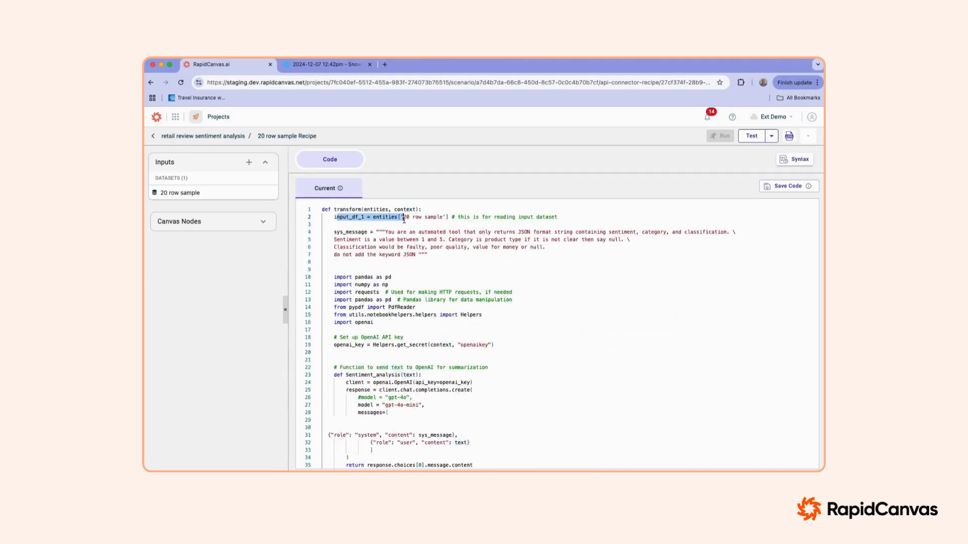
scroll(420, 278, down, 5)
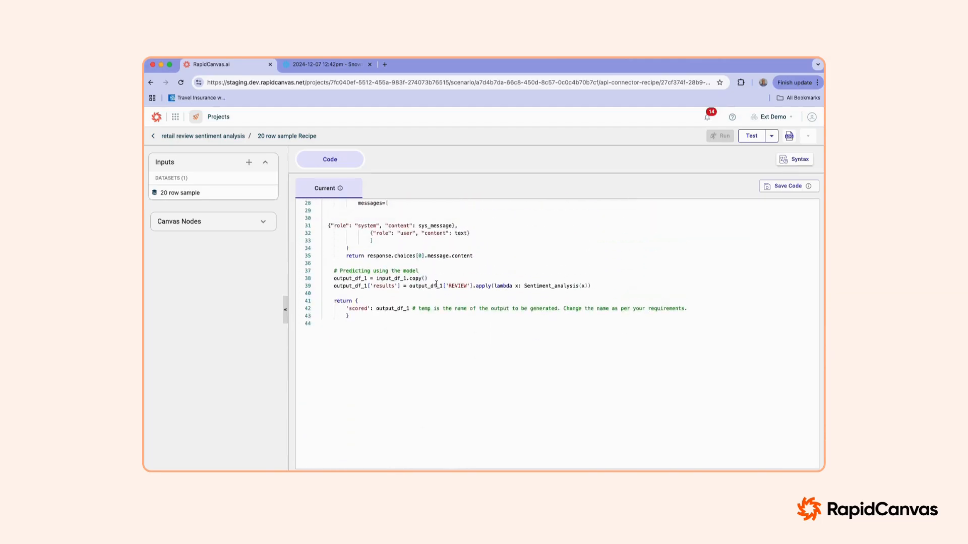
double_click(460, 284)
drag(534, 286, 584, 285)
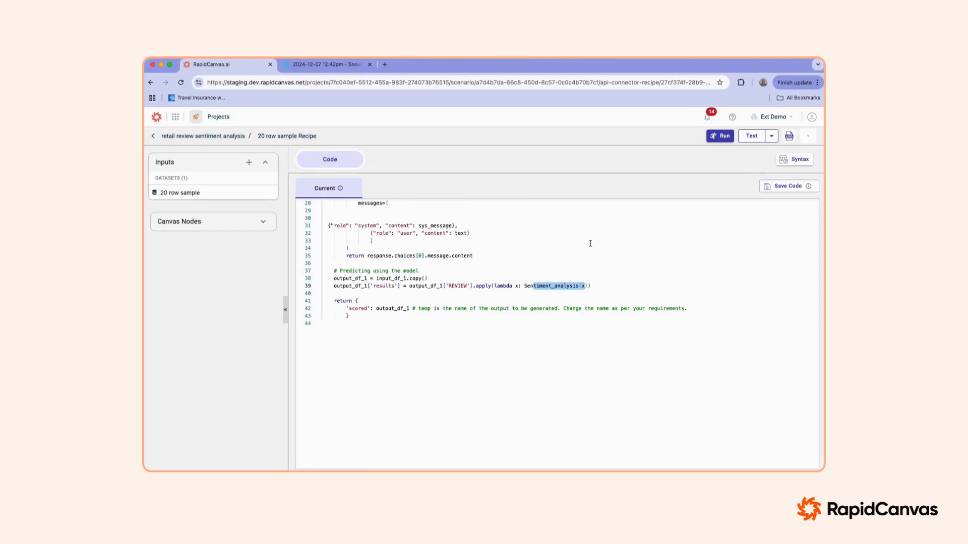
Step: Run the 20 row sample Recipe to generate the scored dataset and return to the project canvas
double_click(355, 309)
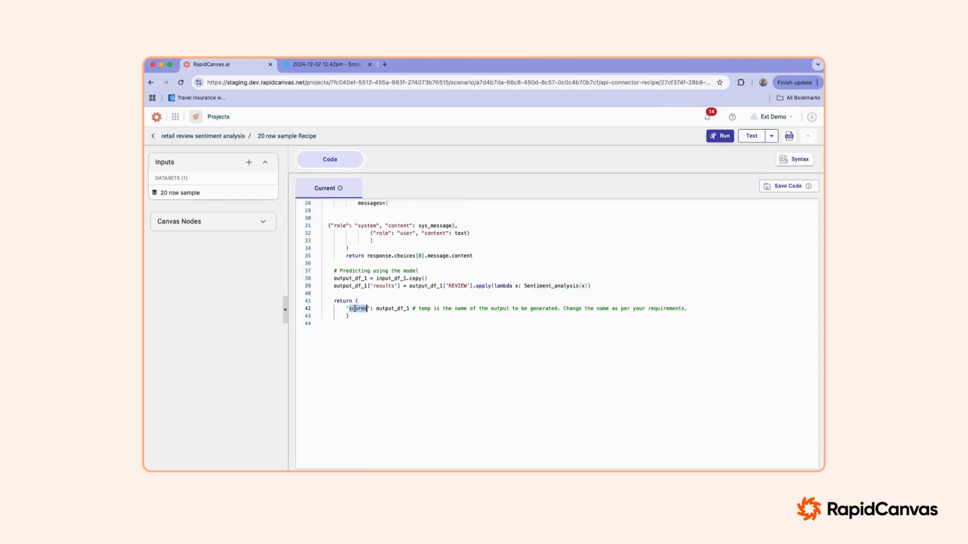
click(725, 137)
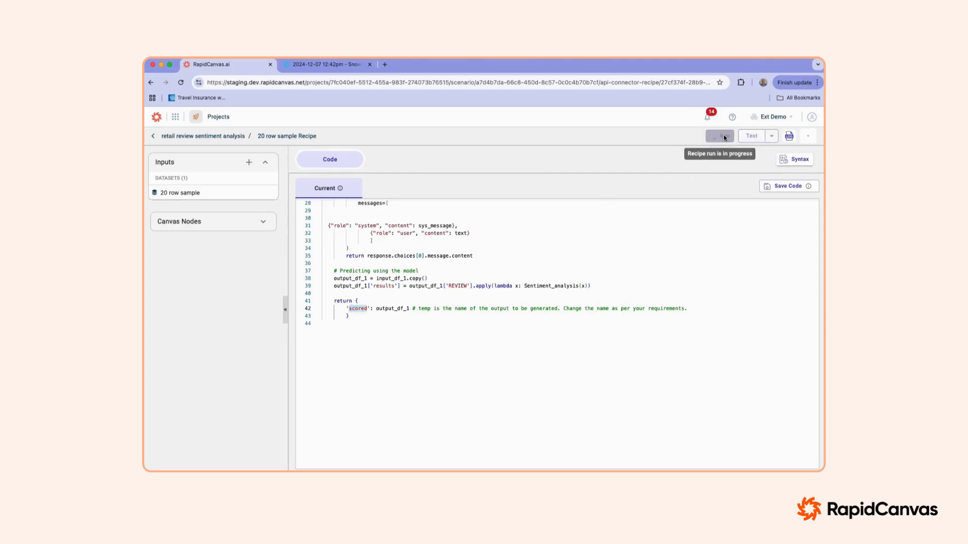
click(231, 137)
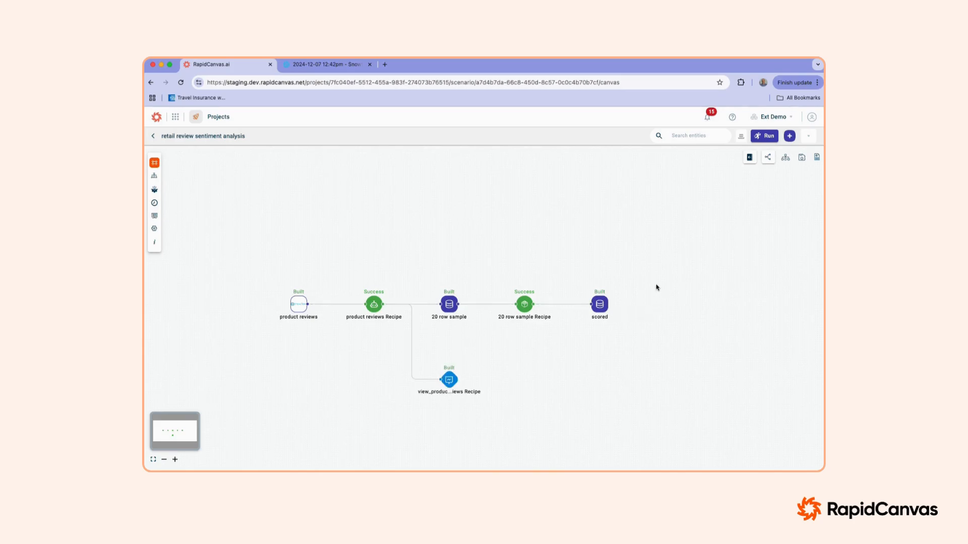
Step: Open the scored dataset, widen its results and REVIEW columns, and compare each review with its sentiment, category and classification
click(600, 304)
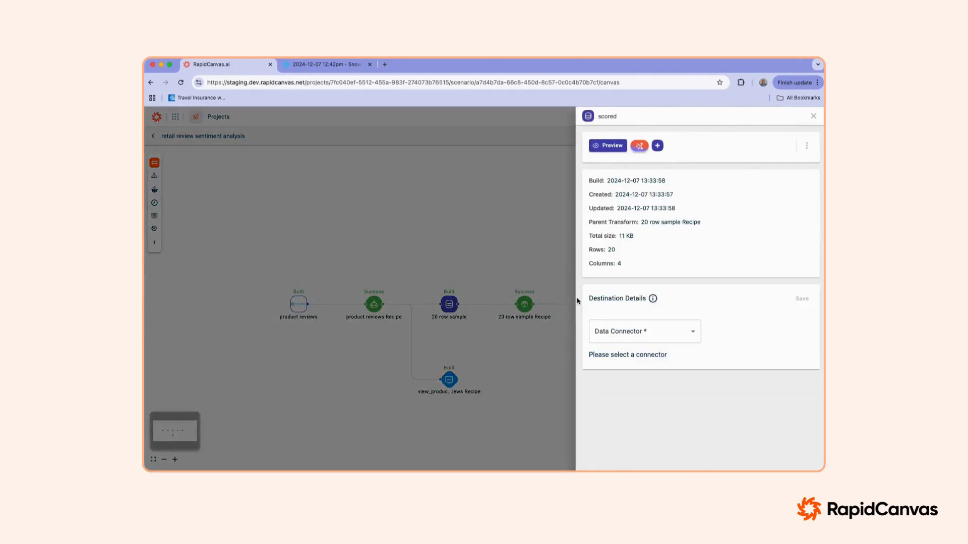
click(557, 274)
double_click(599, 304)
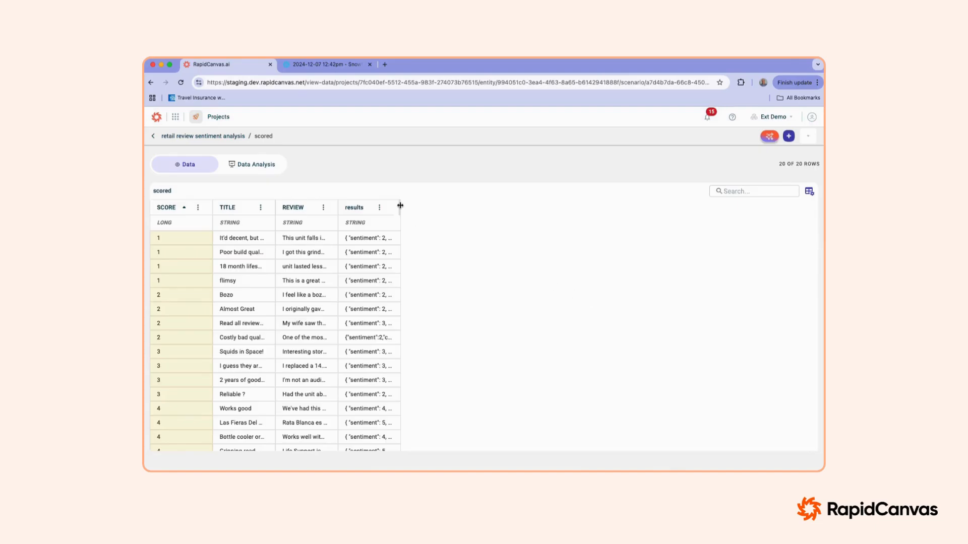
drag(400, 206, 741, 210)
scroll(601, 317, down, 3)
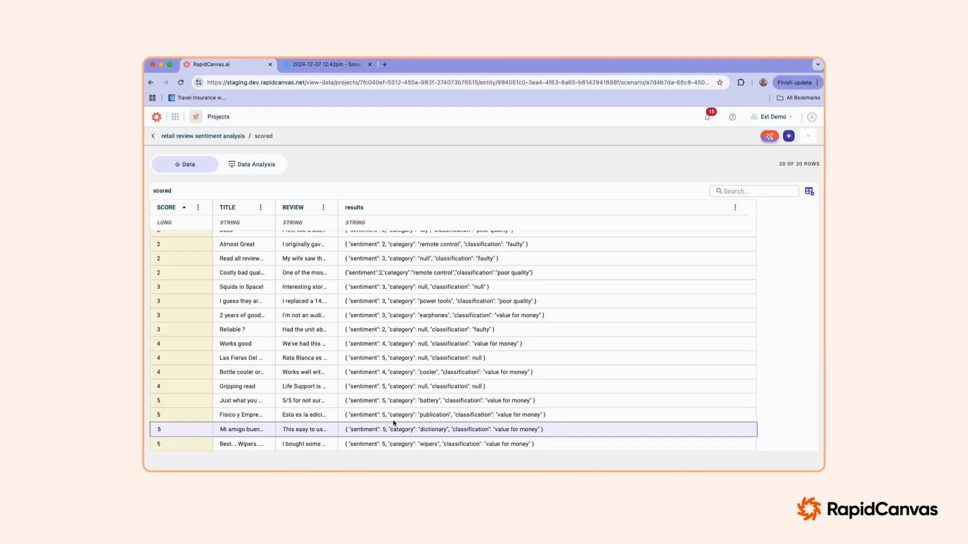
scroll(388, 337, up, 3)
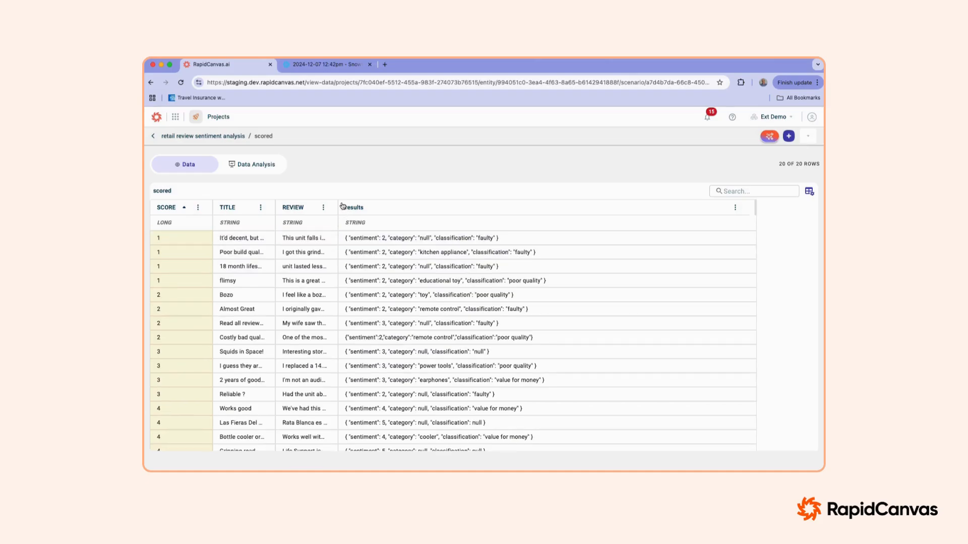
drag(337, 203, 417, 204)
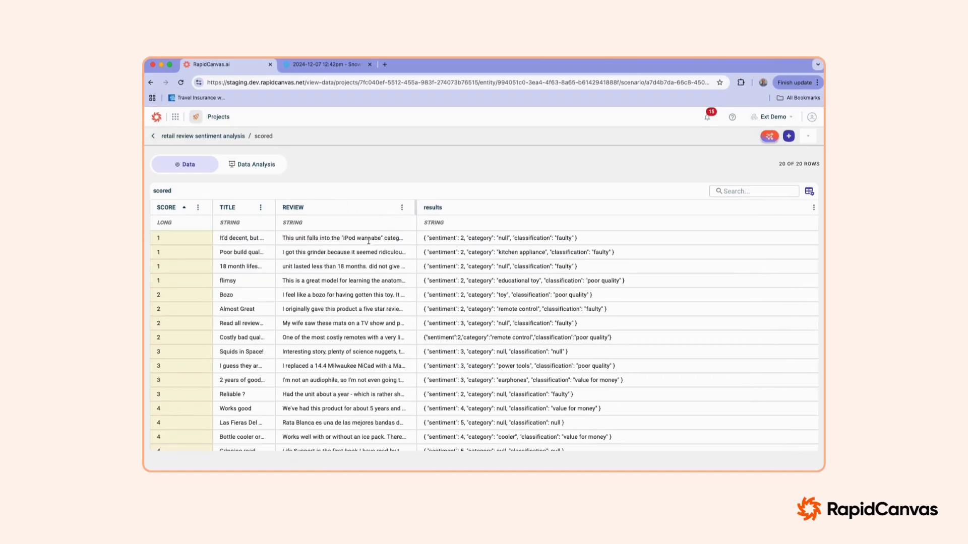
scroll(386, 279, down, 4)
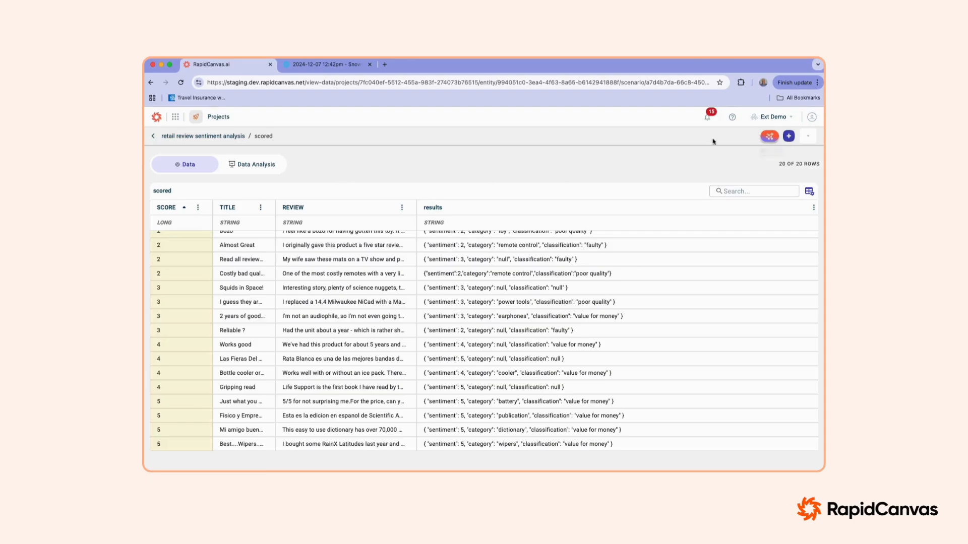
click(197, 135)
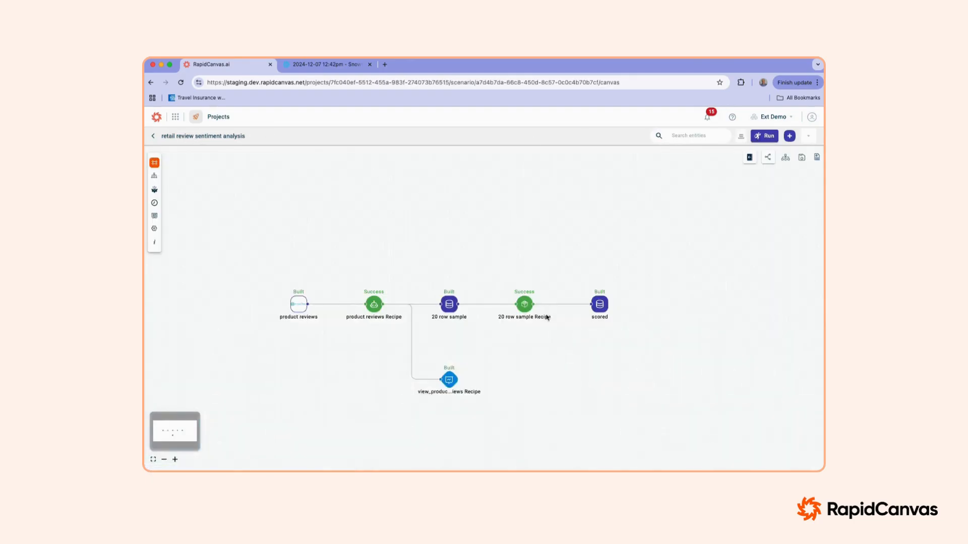
Step: Set the scored dataset's destination to the Snowflake connector with the table name scoredreviews
click(601, 306)
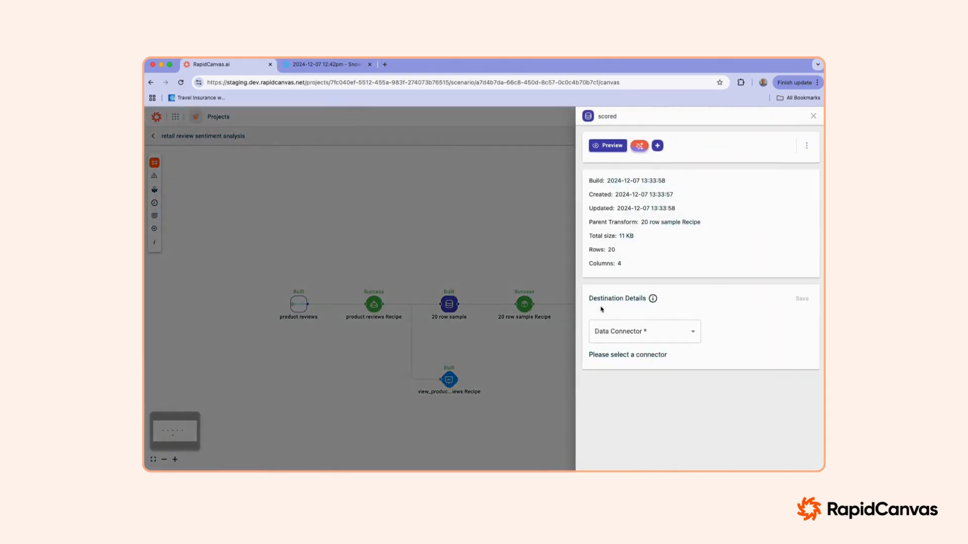
click(643, 333)
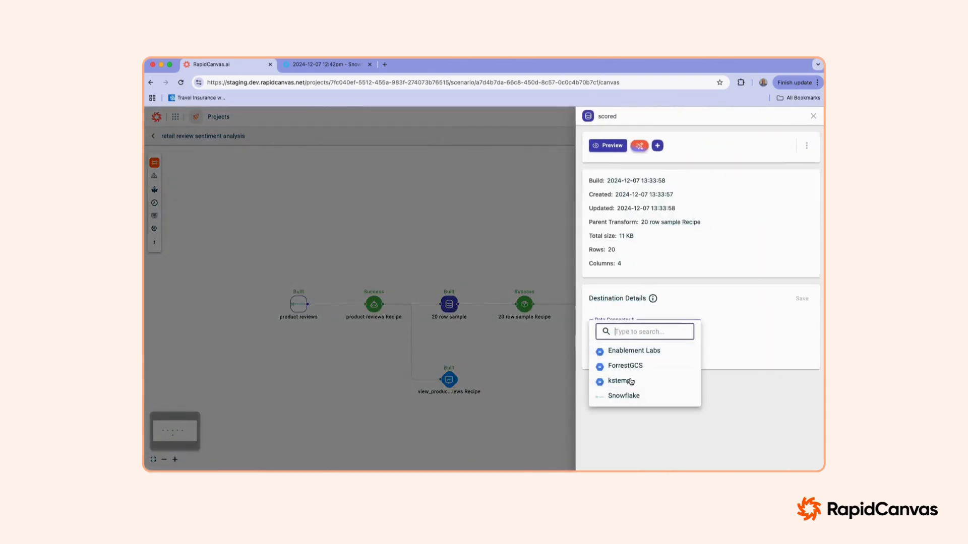
click(628, 396)
click(628, 359)
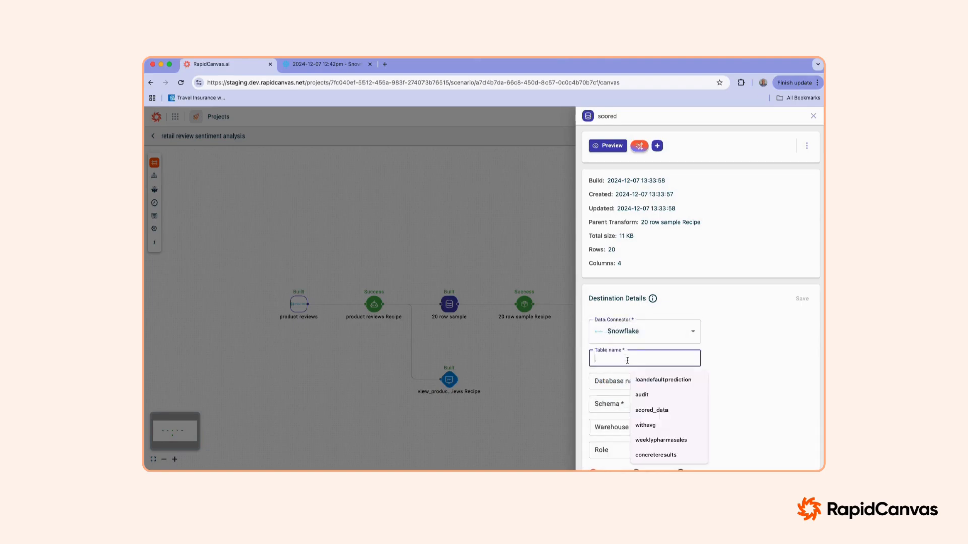
text(scored r)
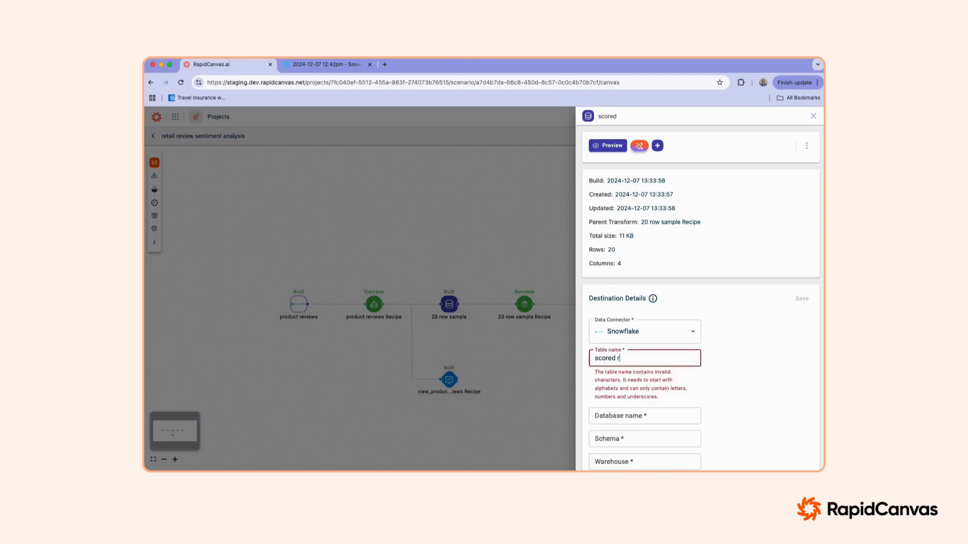
text(e)
key(BackSpace)
key(BackSpace)
key(BackSpace)
text(reviews)
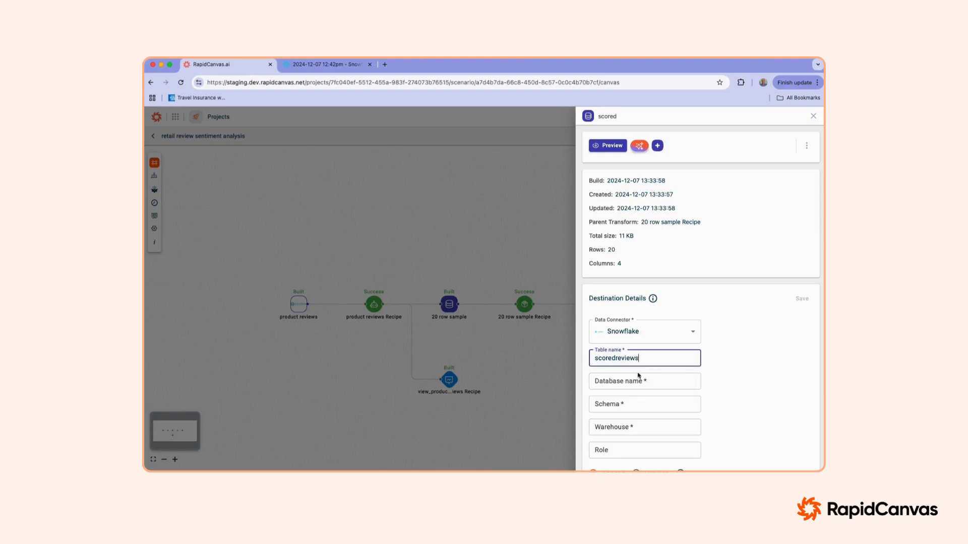
Step: Fill in the Snowflake destination with database labs, schema PUBLIC, warehouse COMPUTE_WH and role ACCOUNTADMIN
click(637, 381)
click(648, 300)
click(640, 284)
click(633, 404)
click(647, 352)
click(640, 427)
click(655, 448)
click(620, 449)
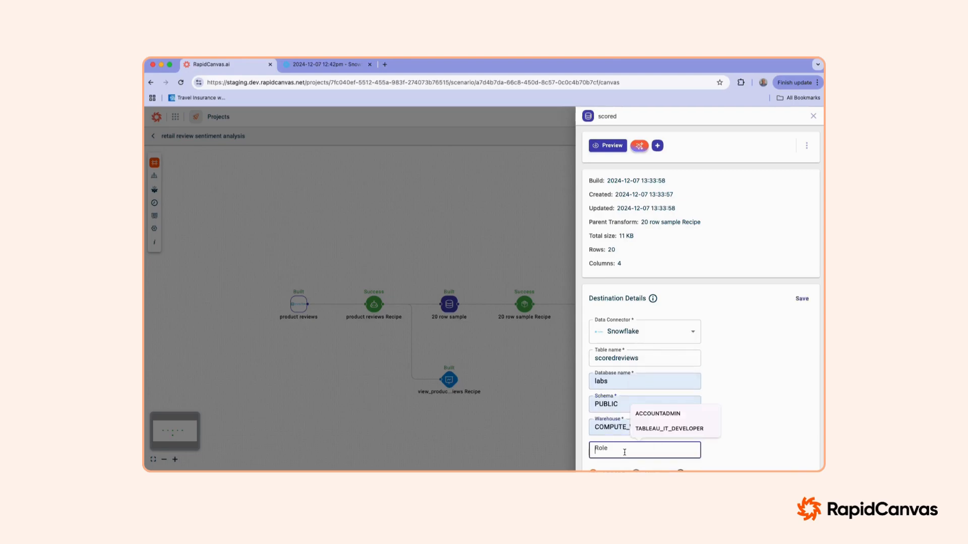
click(658, 414)
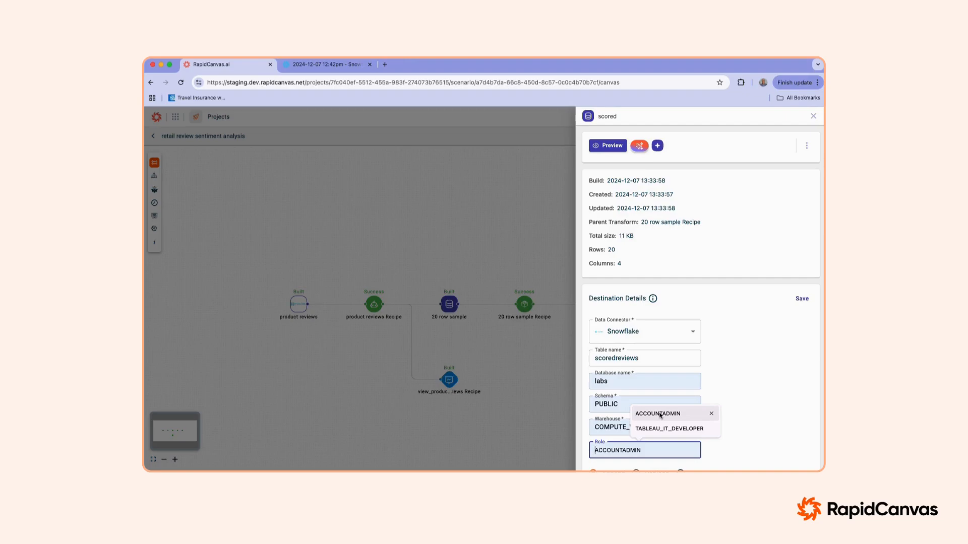
Step: Save the destination details, export the scored dataset to Snowflake and close its details
scroll(665, 416, down, 1)
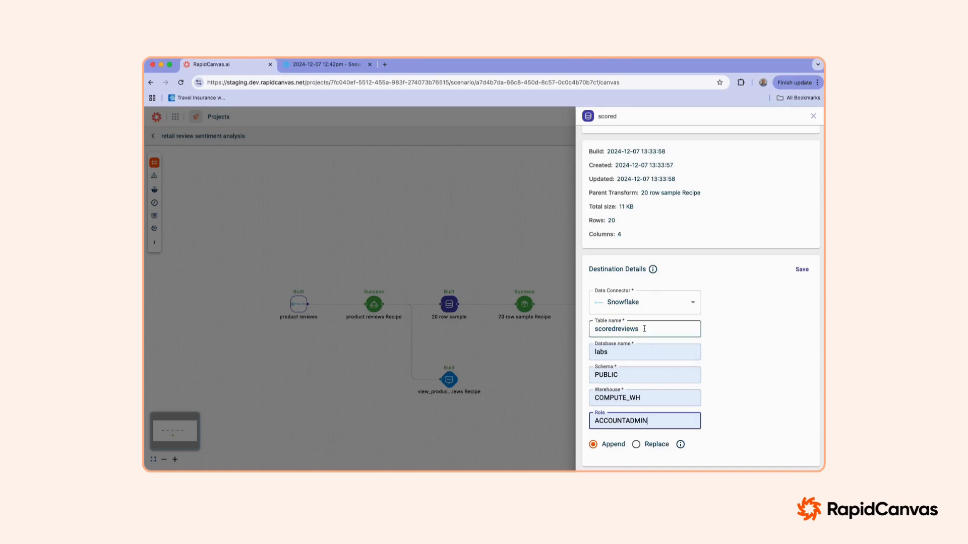
click(798, 269)
click(783, 275)
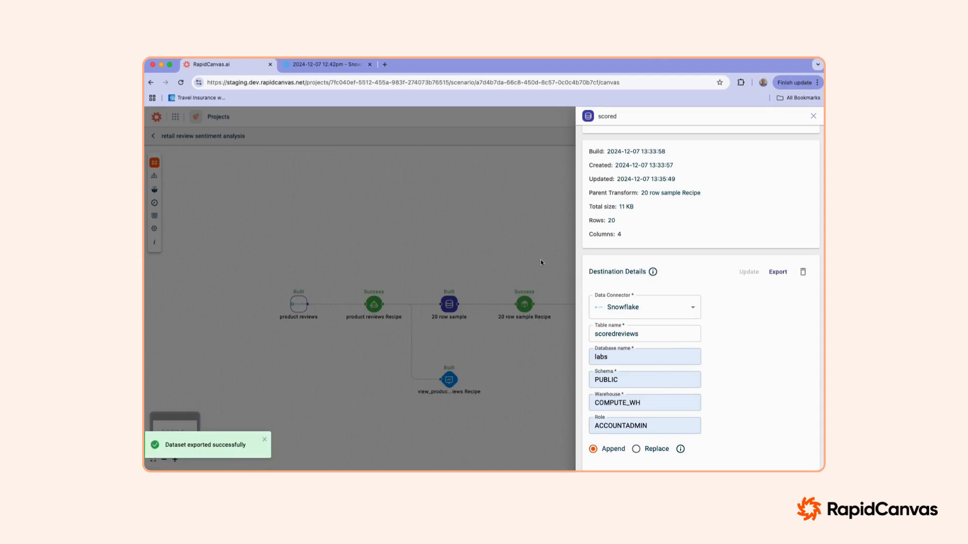
click(414, 262)
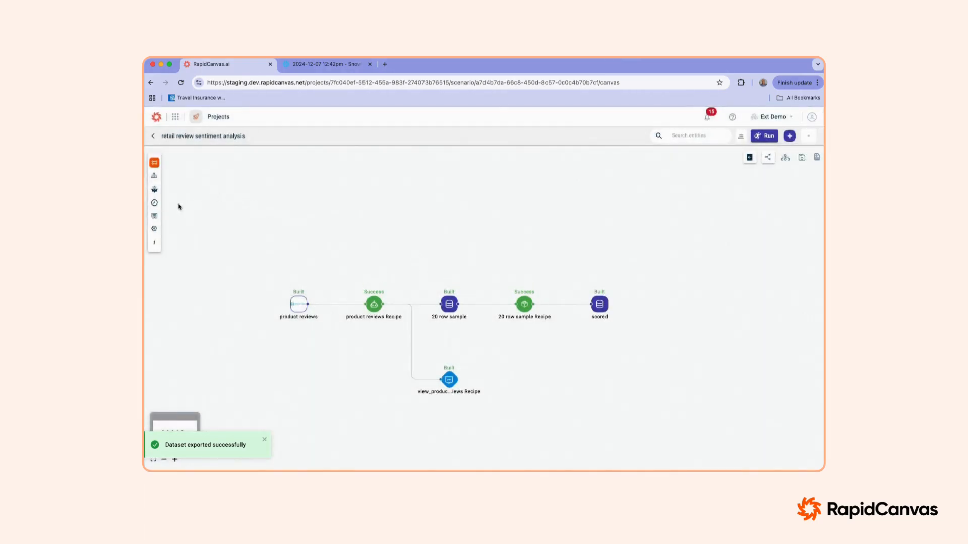
Step: Start a new job for the retail review sentiment analysis project
click(154, 202)
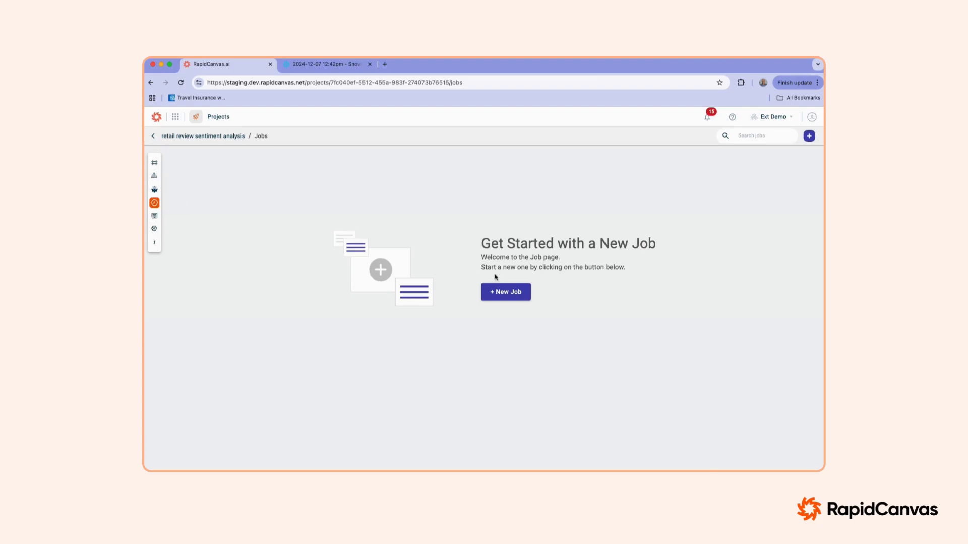
click(504, 293)
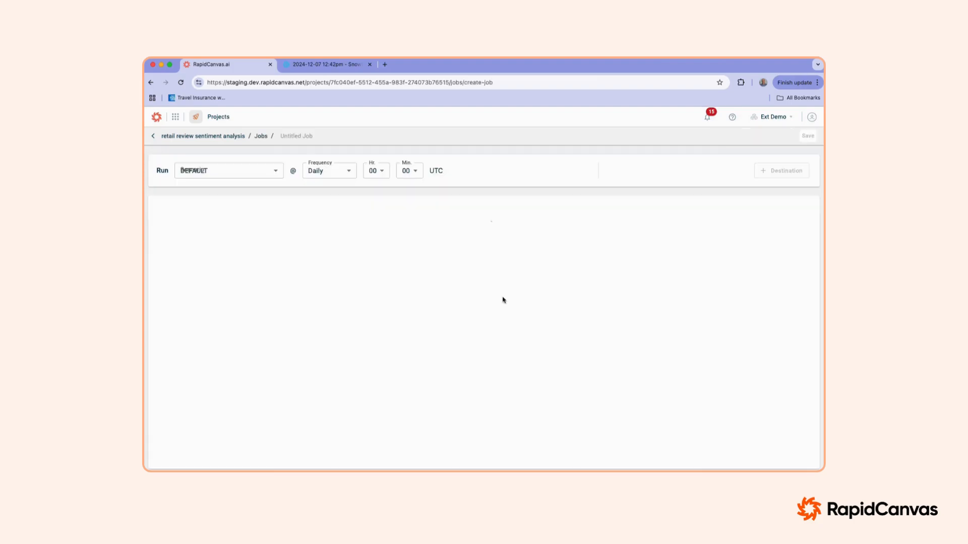
click(345, 175)
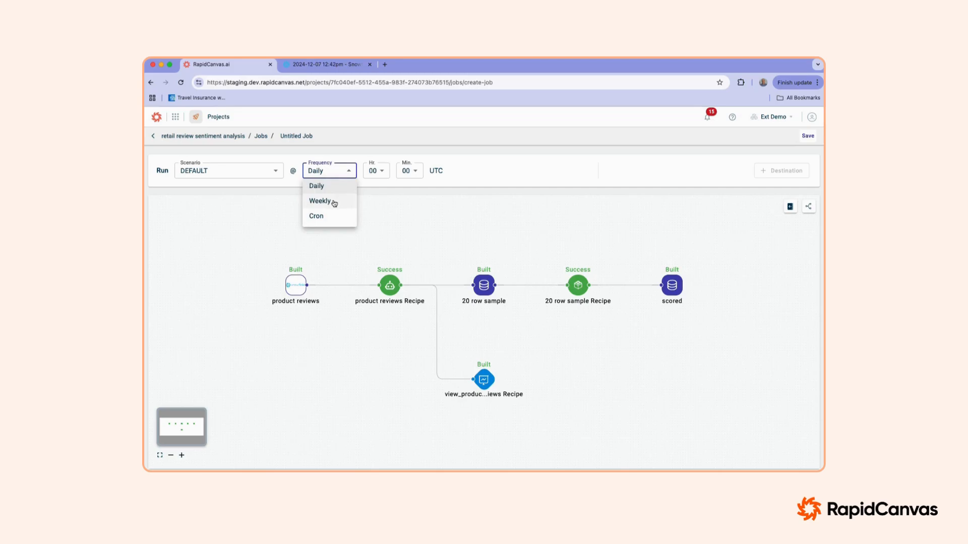
click(325, 217)
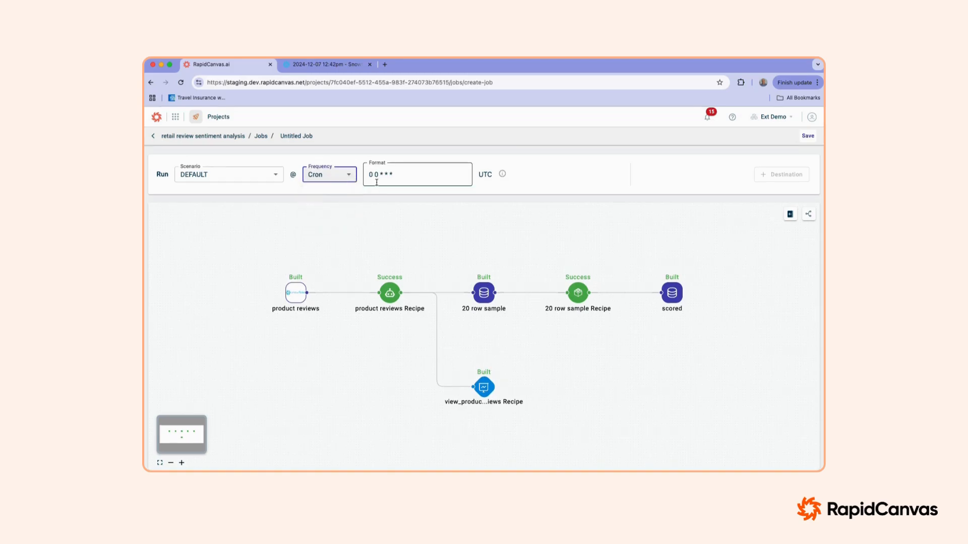
click(334, 180)
click(334, 191)
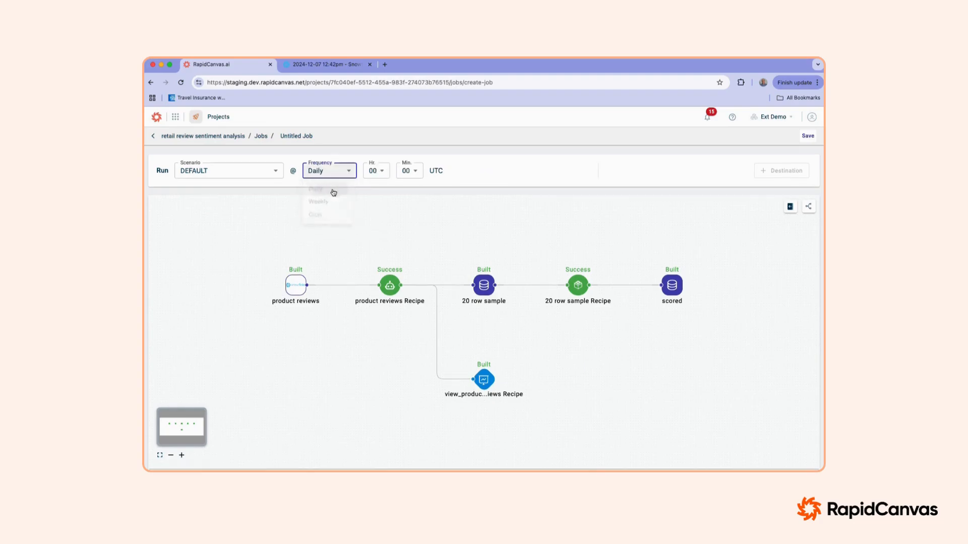
Step: Schedule the daily job for 01:00 UTC and save it
click(382, 174)
click(379, 202)
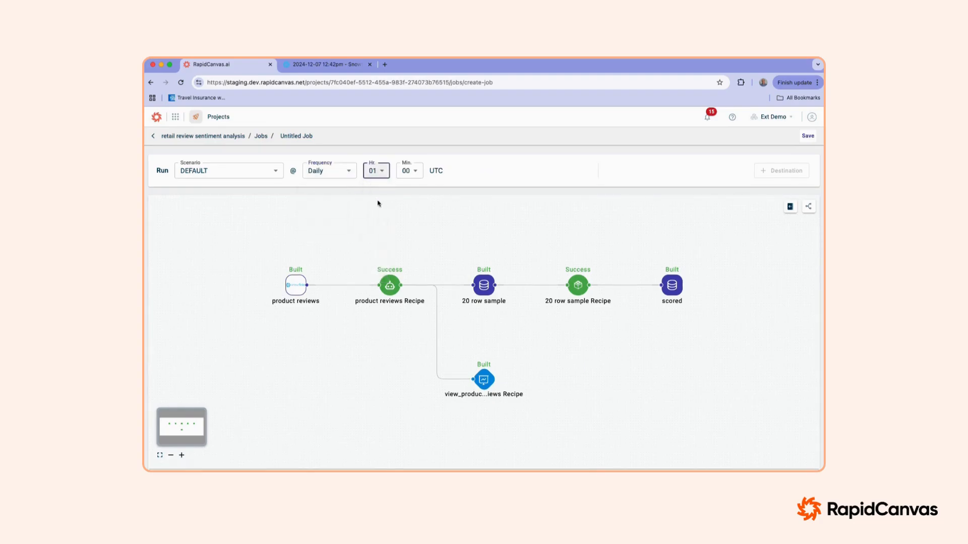
click(808, 137)
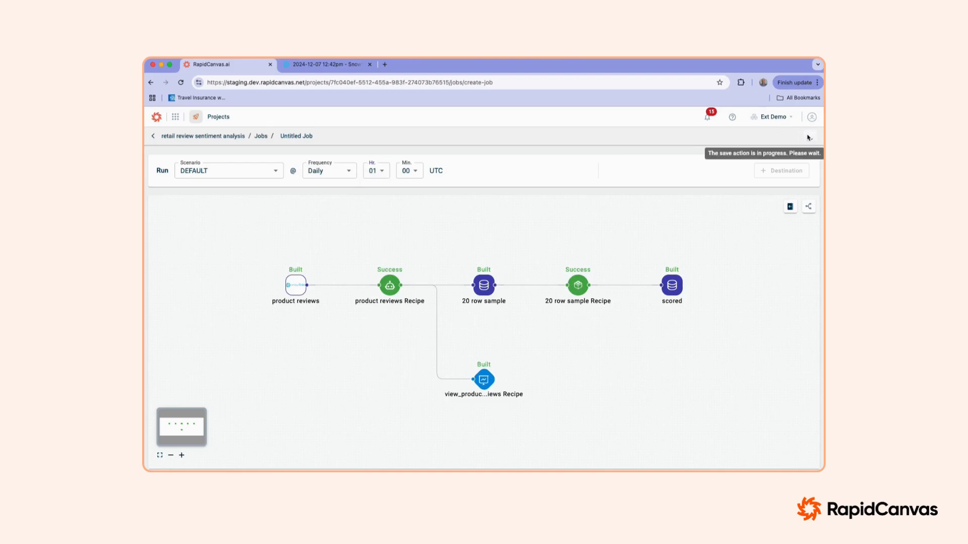
Step: Reopen the retail review sentiment analysis project from the dashboard, check its job list and return to the canvas
click(176, 117)
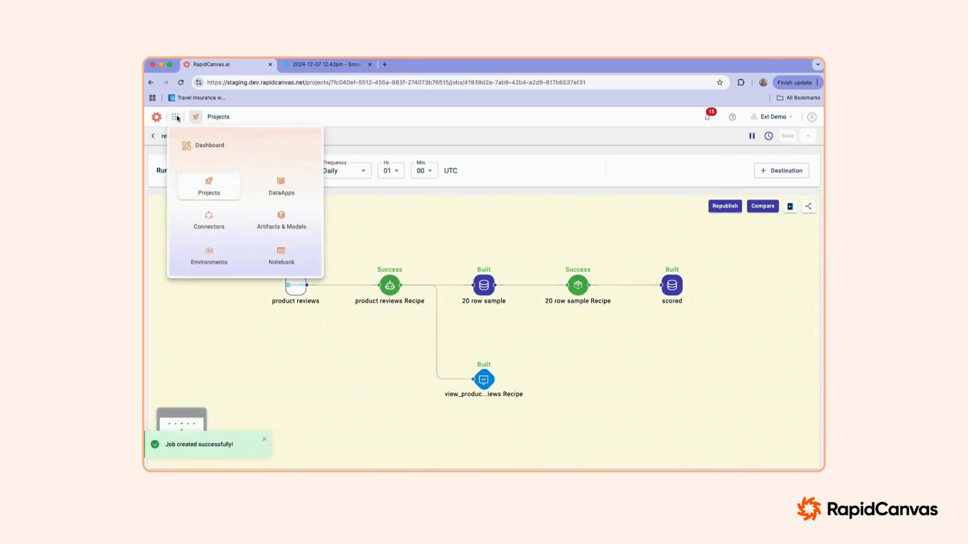
click(206, 146)
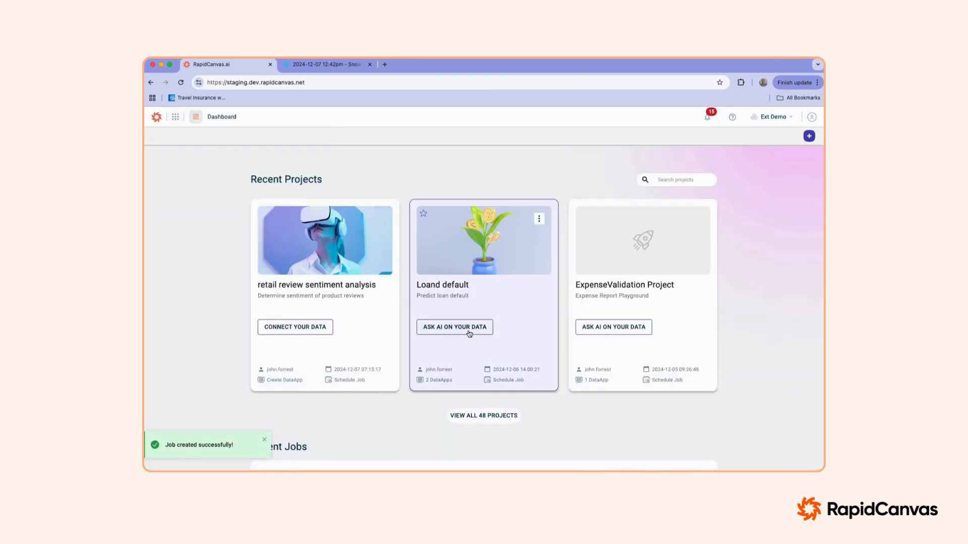
scroll(469, 333, down, 2)
scroll(469, 334, up, 2)
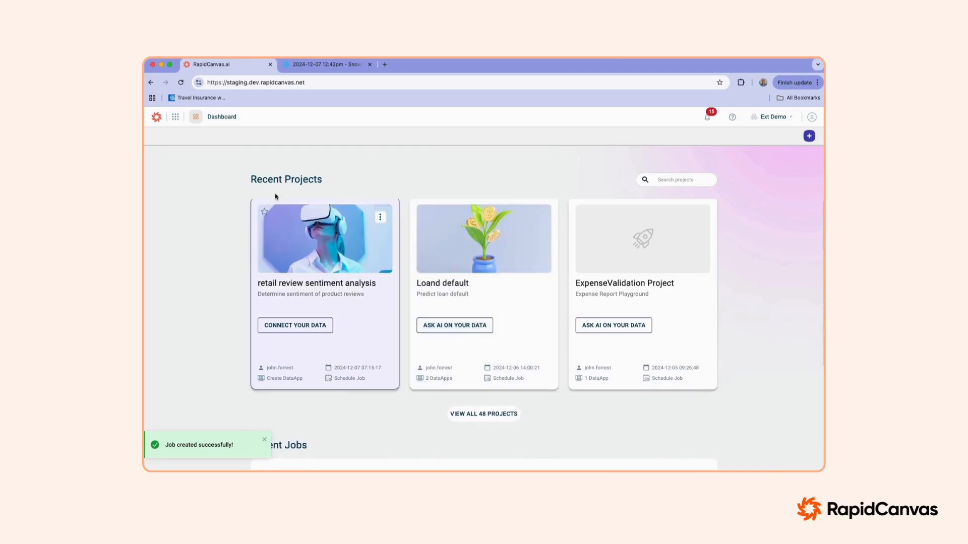
click(337, 296)
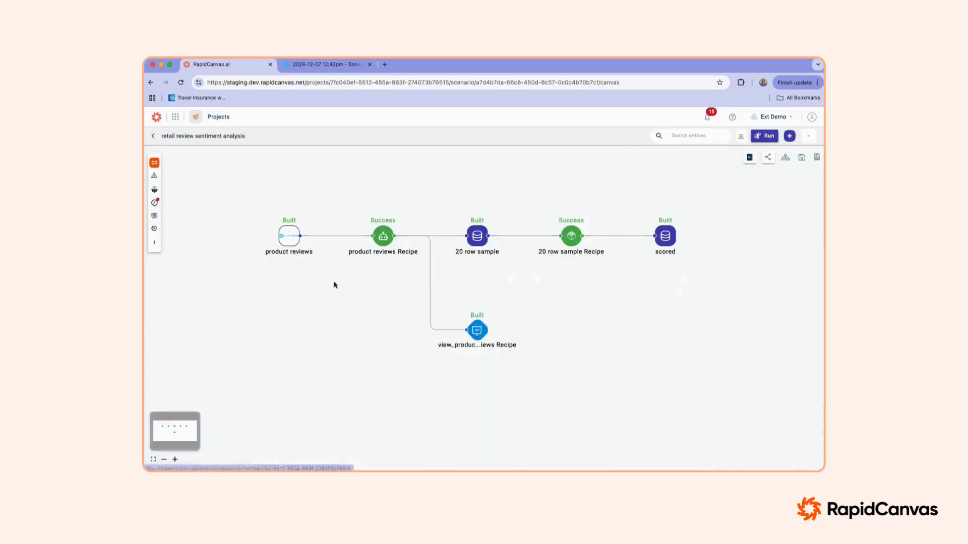
click(154, 202)
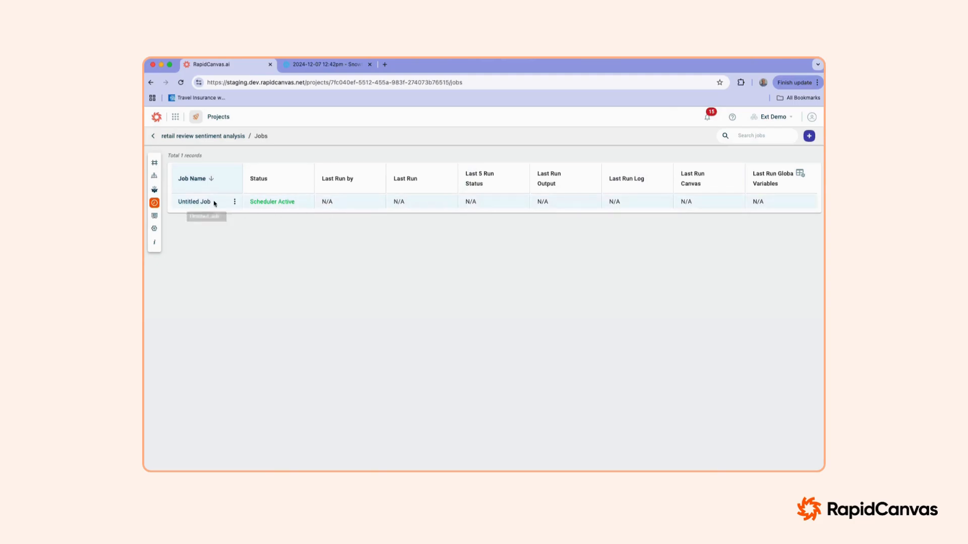
click(183, 137)
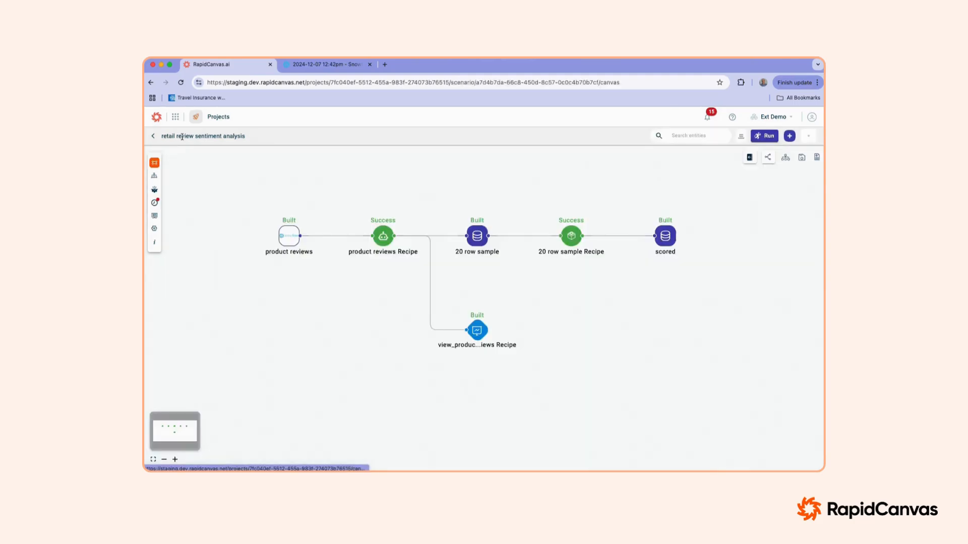